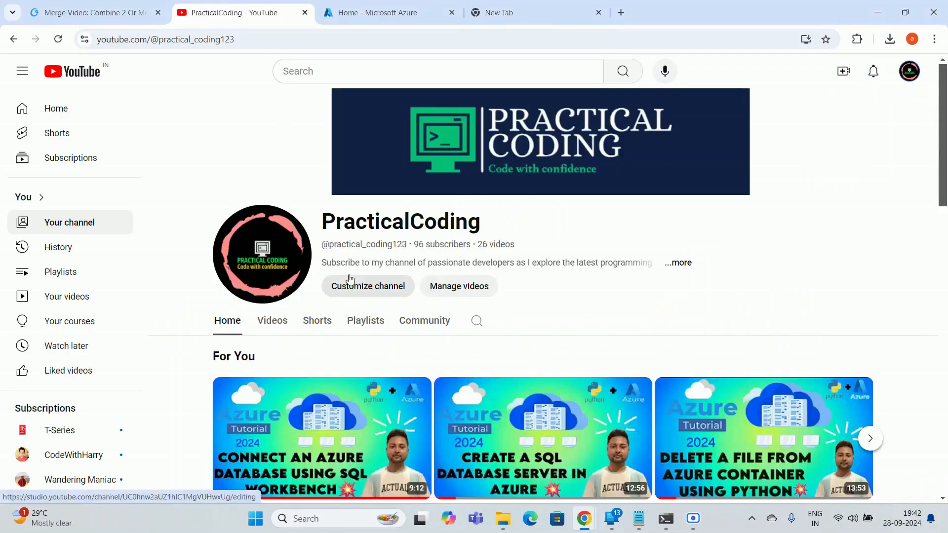
Close the blank New Tab, leaving the PracticalCoding YouTube channel page open
scroll(353, 219, "down", 1)
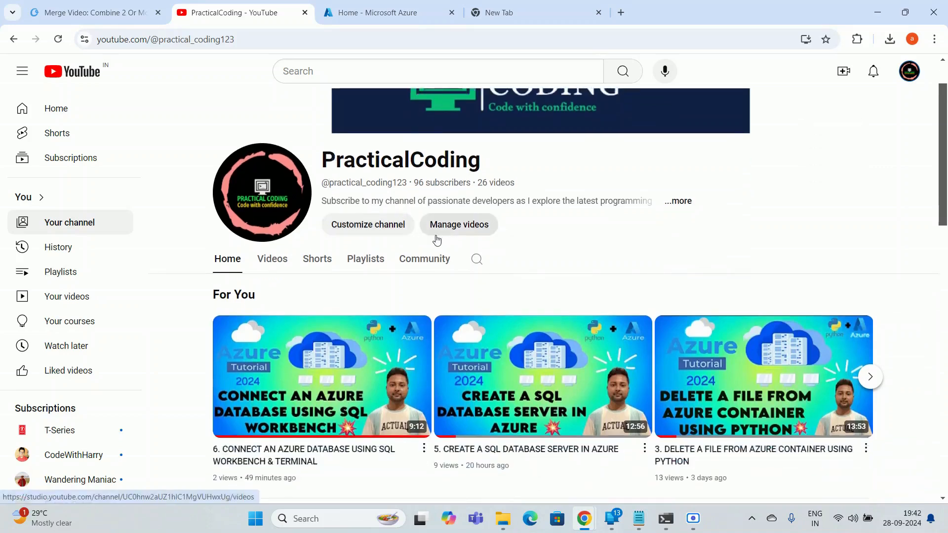
scroll(311, 277, "up", 1)
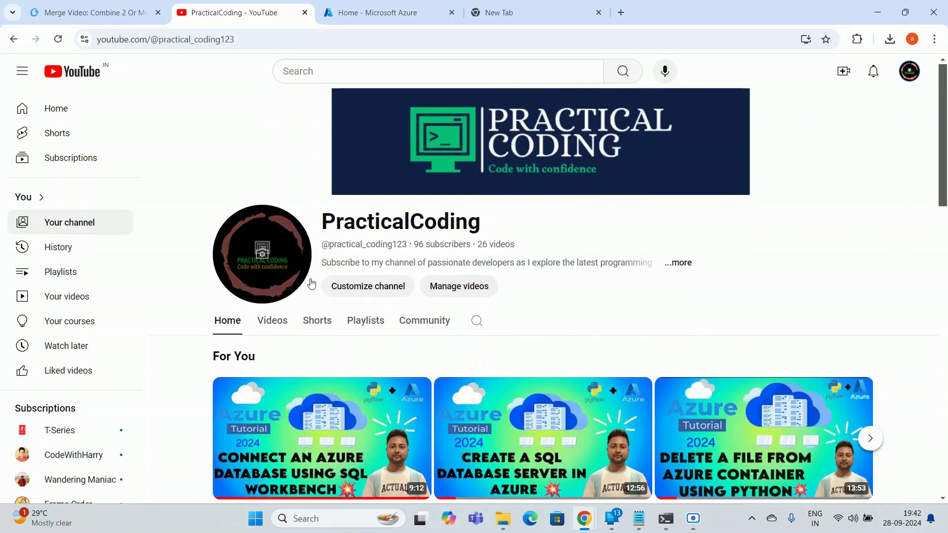
left_click(599, 13)
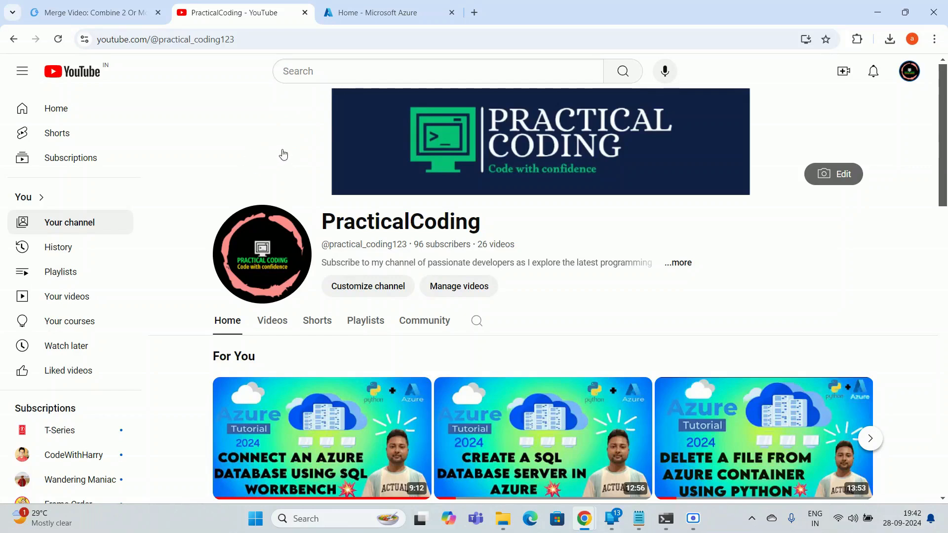
Switch to the Azure portal home page
left_click(387, 9)
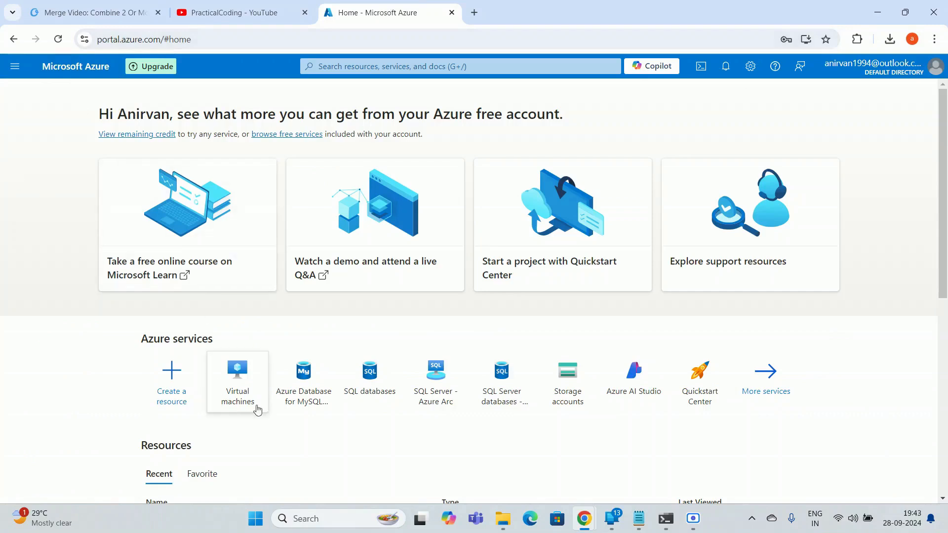
left_click_drag(142, 342, 218, 343)
left_click(220, 344)
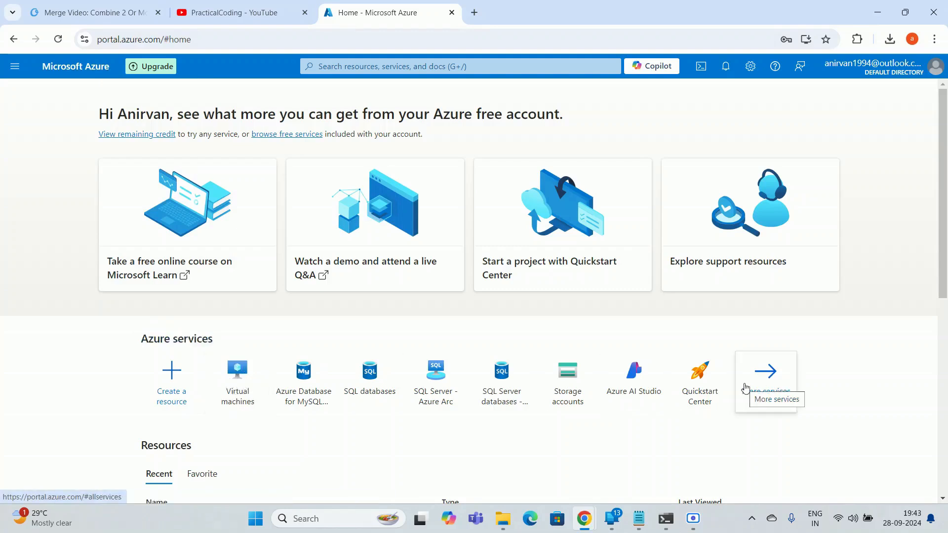
Go through More services to Virtual machines under Compute and open the list
left_click(775, 391)
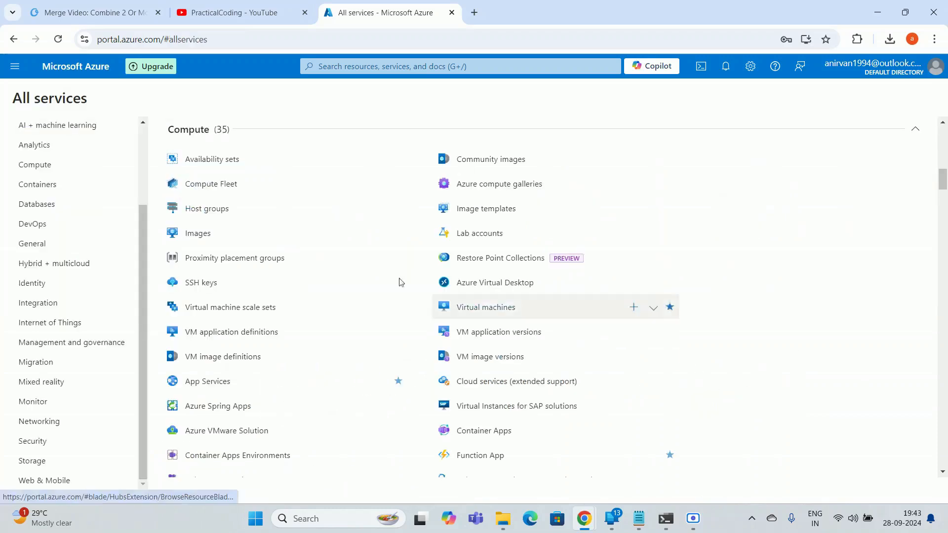
scroll(265, 325, "up", 2)
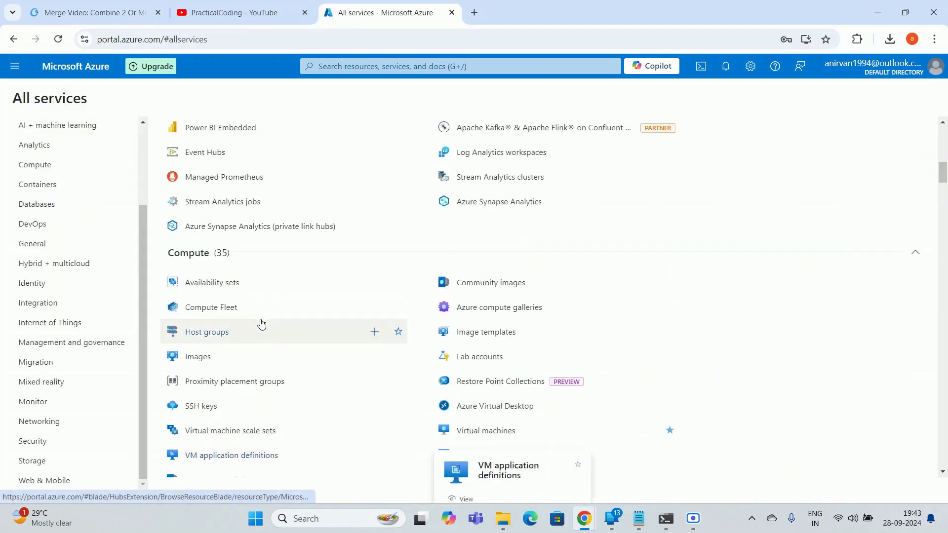
scroll(296, 281, "down", 2)
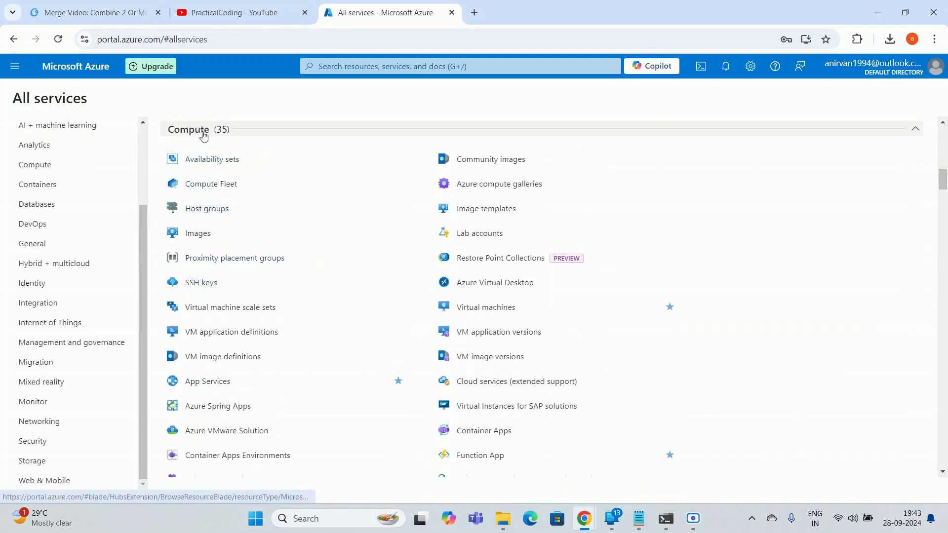
mouse_move(491, 305)
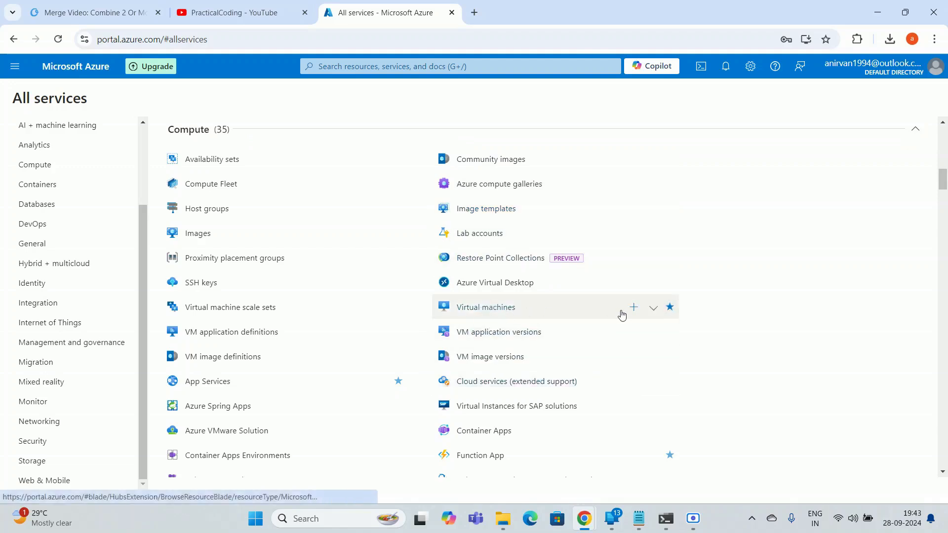
mouse_move(578, 316)
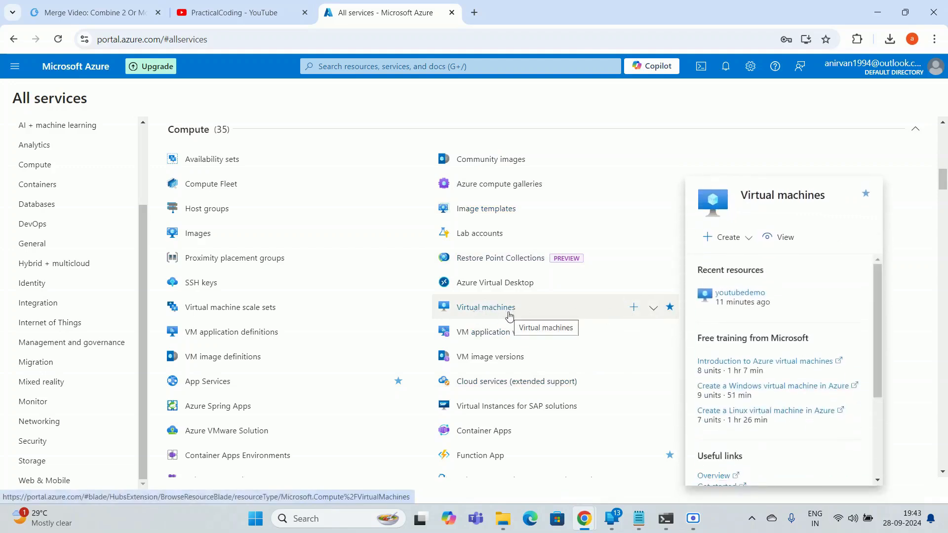
left_click(510, 316)
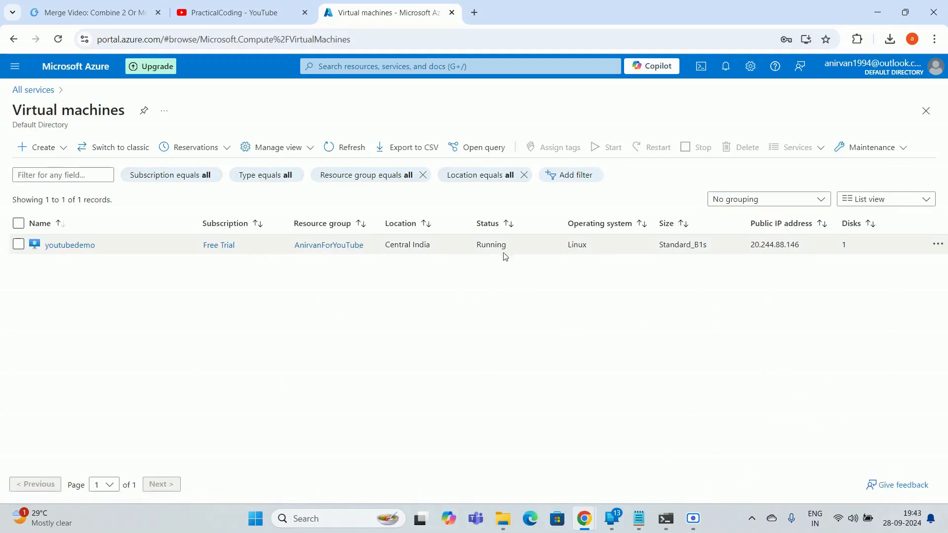
Select the youtubedemo virtual machine and start deleting it
double_click(575, 245)
left_click(543, 315)
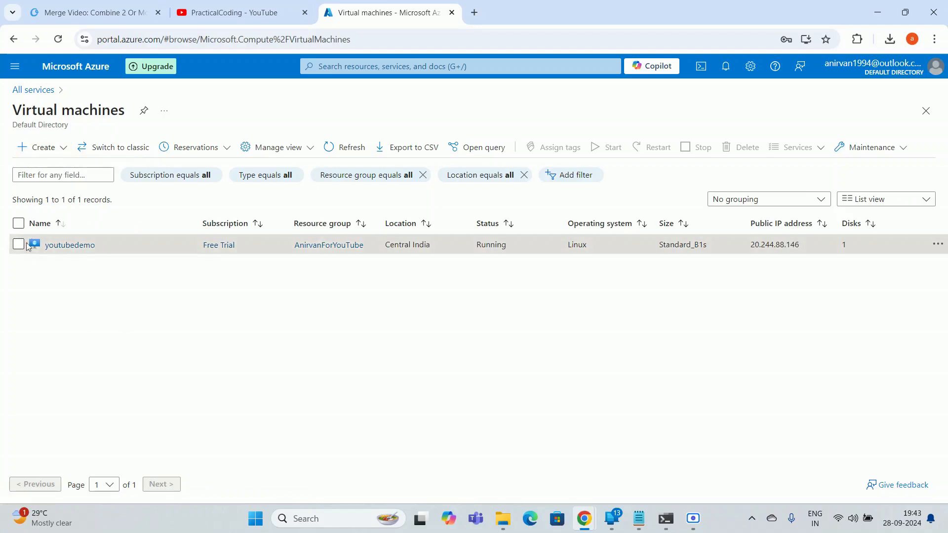
left_click(20, 226)
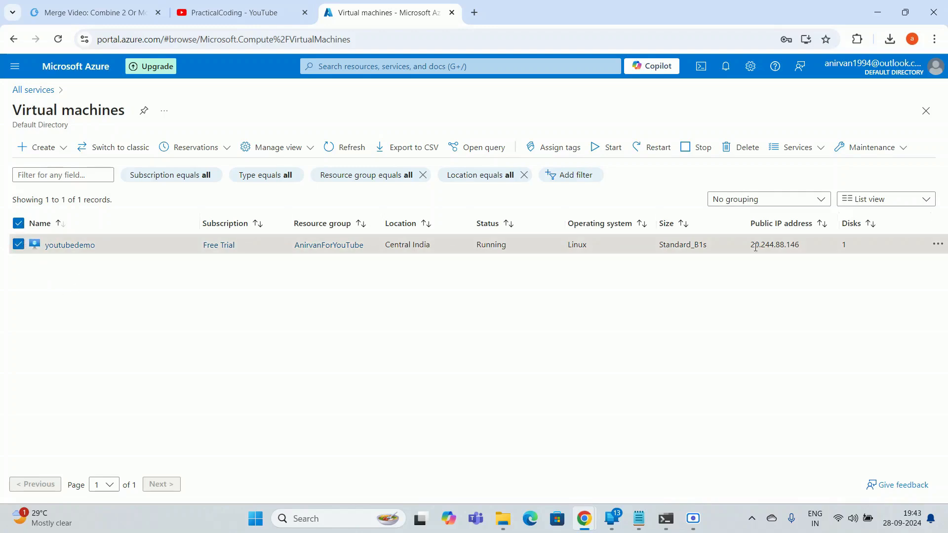
left_click(751, 152)
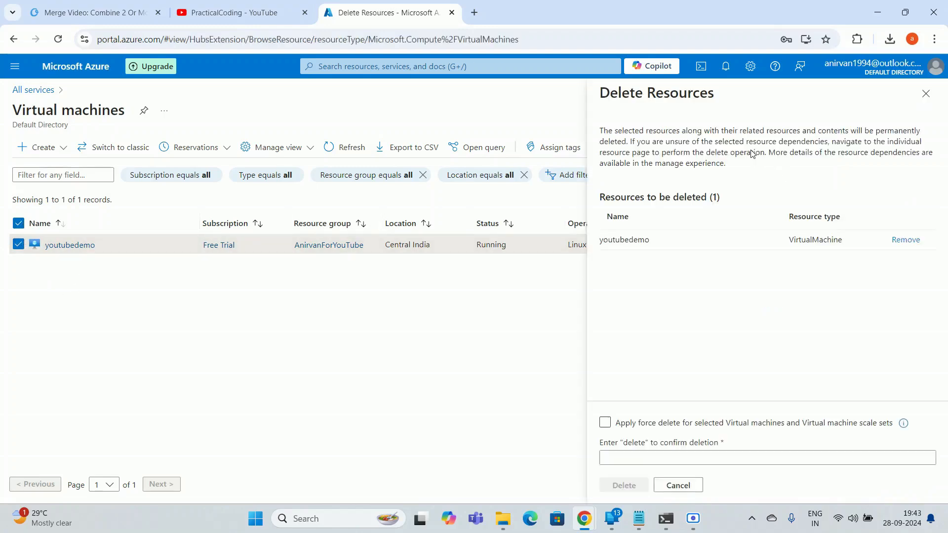
Turn on Apply force delete and type 'delete' in the confirmation box
left_click(607, 424)
left_click(644, 458)
type("delete")
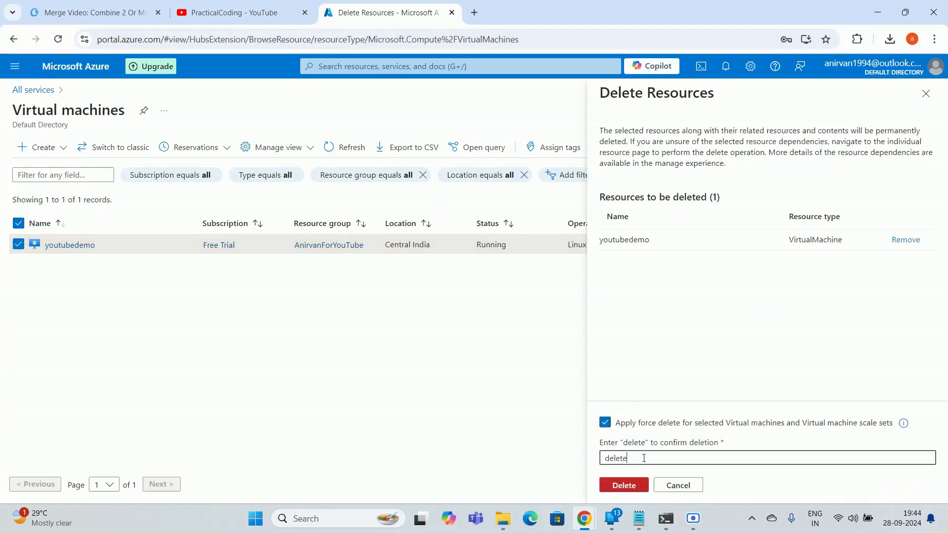
mouse_move(666, 521)
left_click(666, 519)
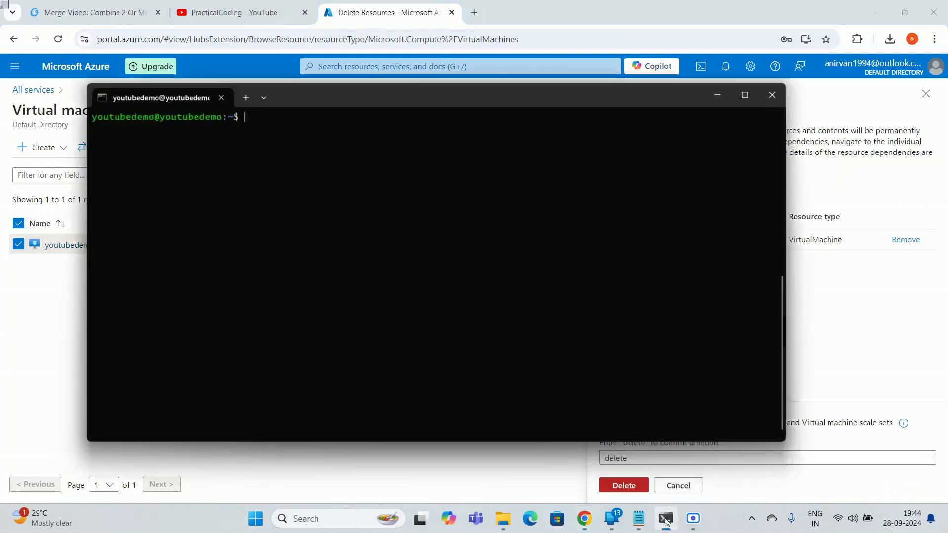
Run exit and cls in the youtubedemo SSH terminal, then close the terminal window
type("exit")
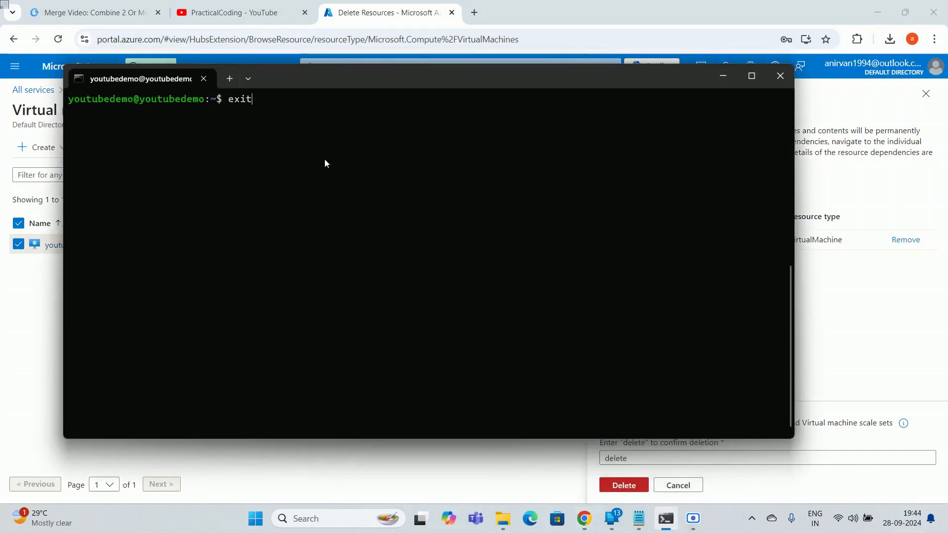
key("Return")
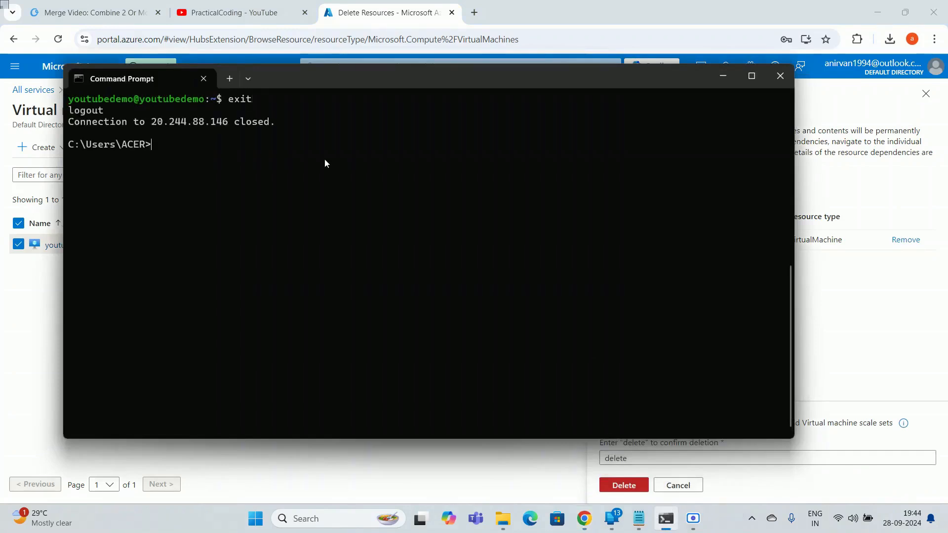
type("cls")
key("Return")
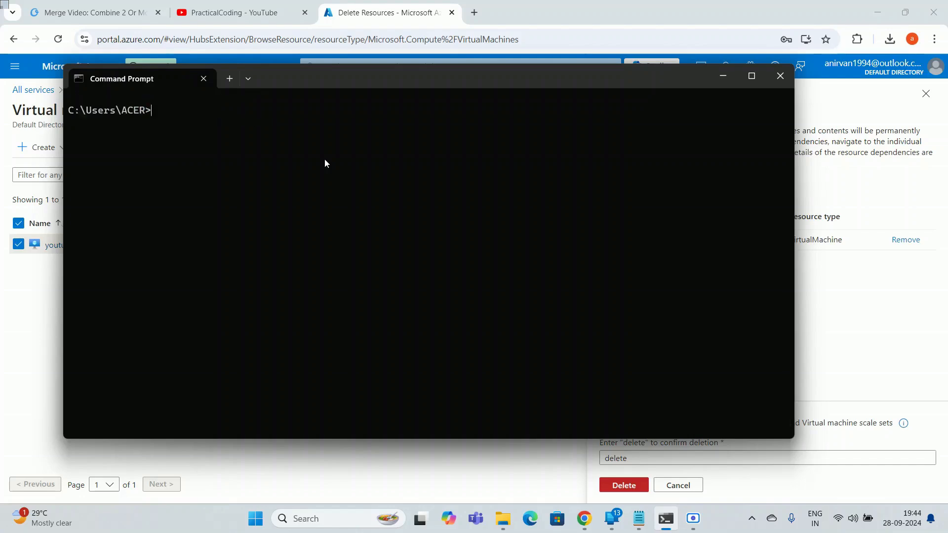
left_click(35, 363)
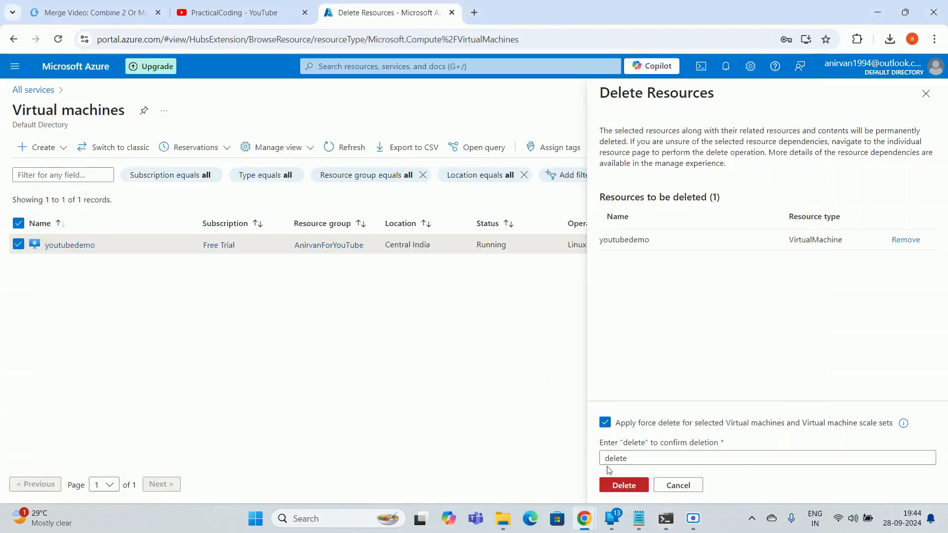
Submit and confirm the permanent youtubedemo deletion, then check its progress in notifications
left_click(625, 486)
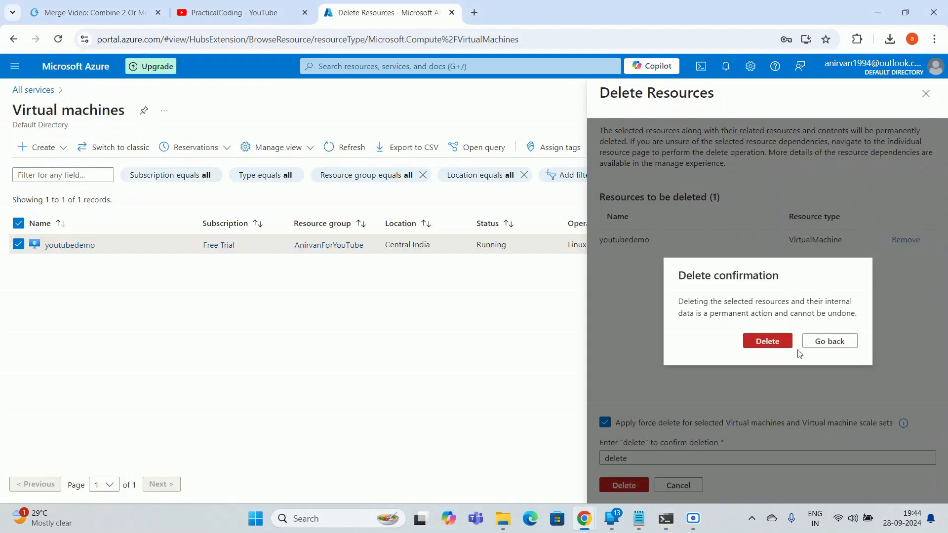
left_click(768, 342)
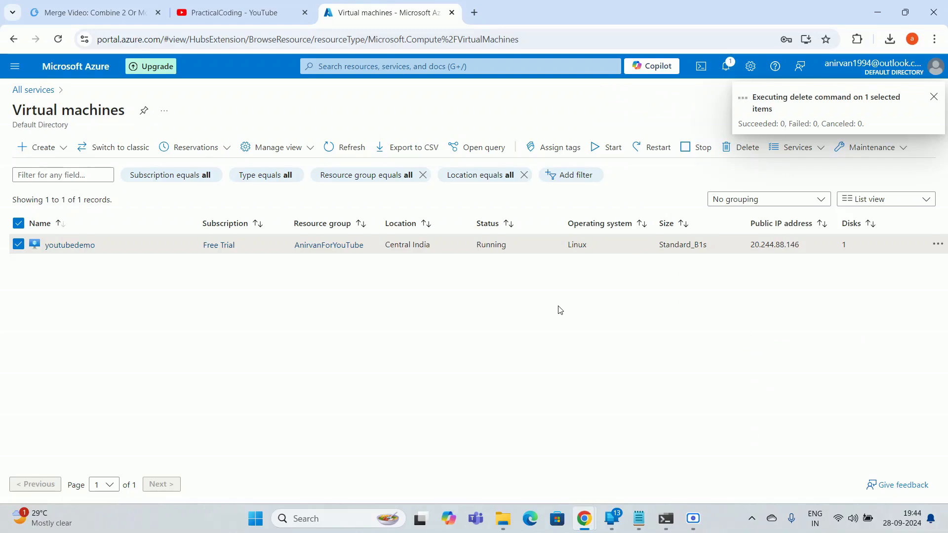
left_click(730, 68)
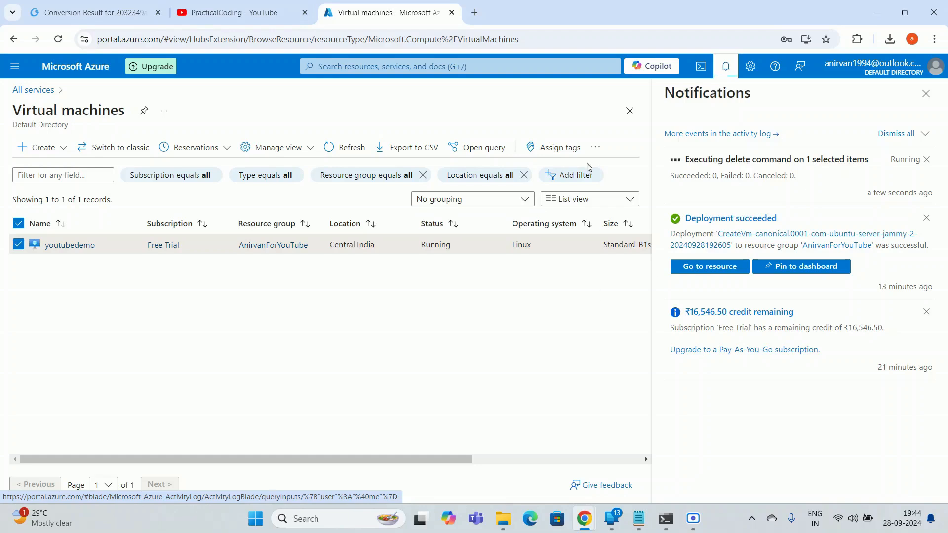
left_click(932, 95)
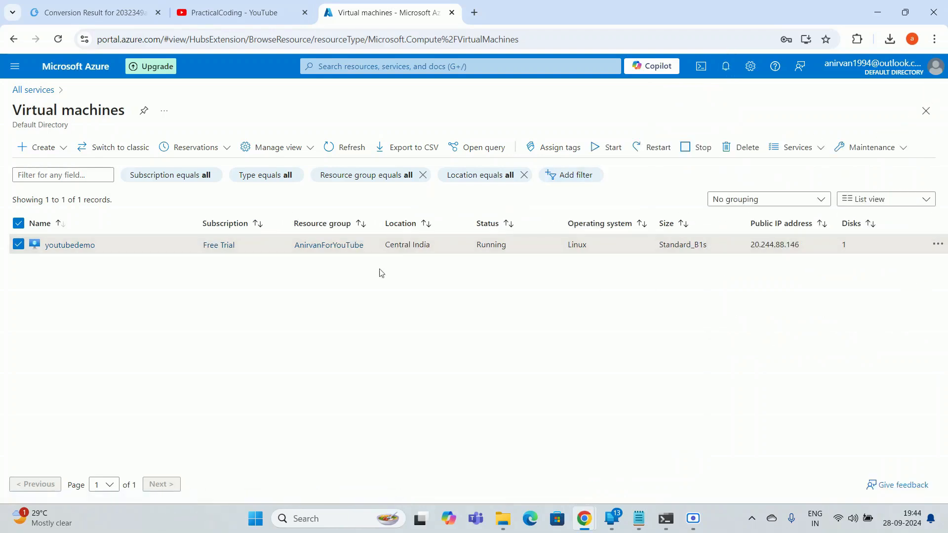
Choose Create > Azure virtual machine from the Virtual machines page
left_click(61, 150)
left_click(366, 376)
left_click(59, 148)
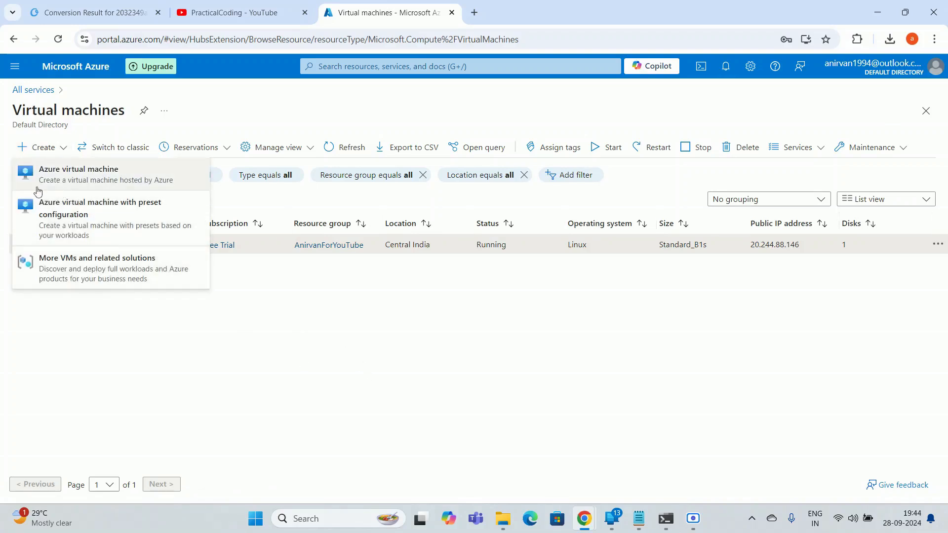
left_click(104, 182)
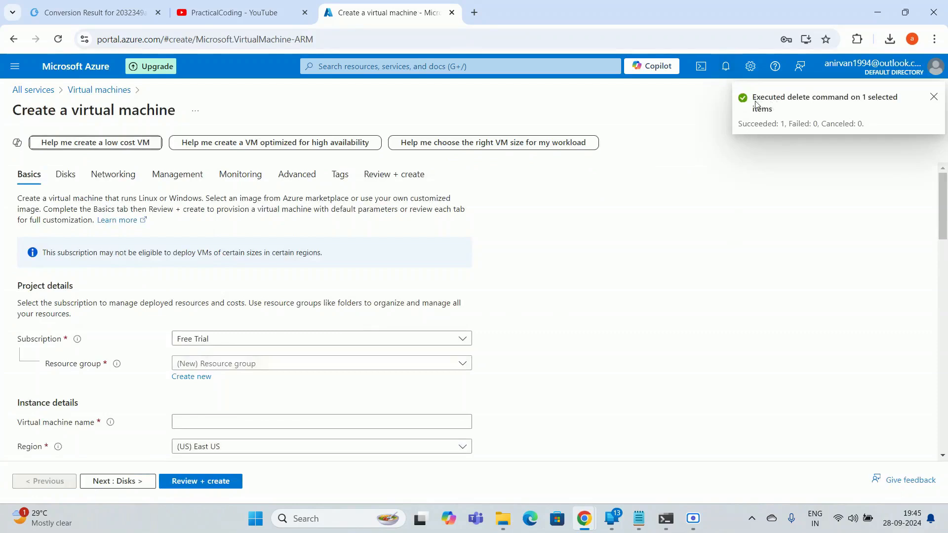
Confirm in notifications that the youtubedemo deletion succeeded
left_click(725, 68)
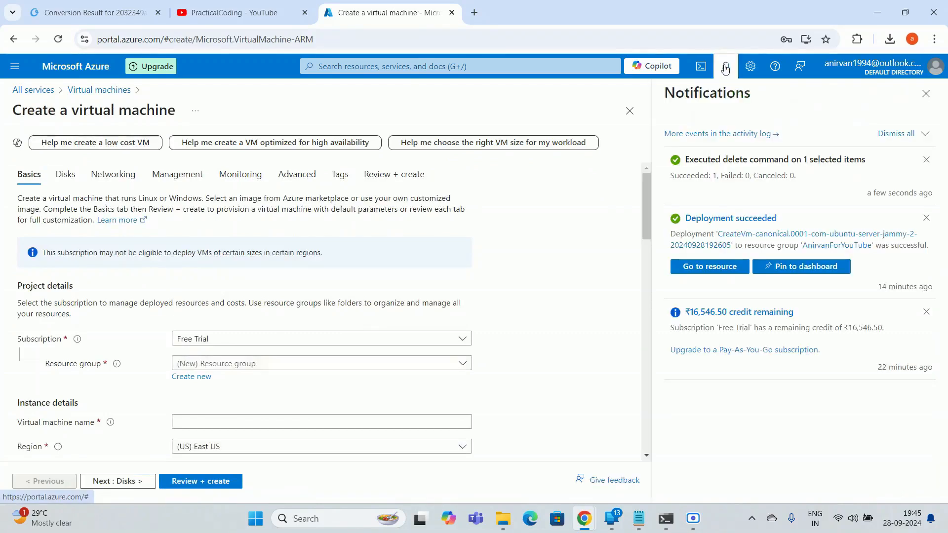
left_click_drag(688, 159, 875, 164)
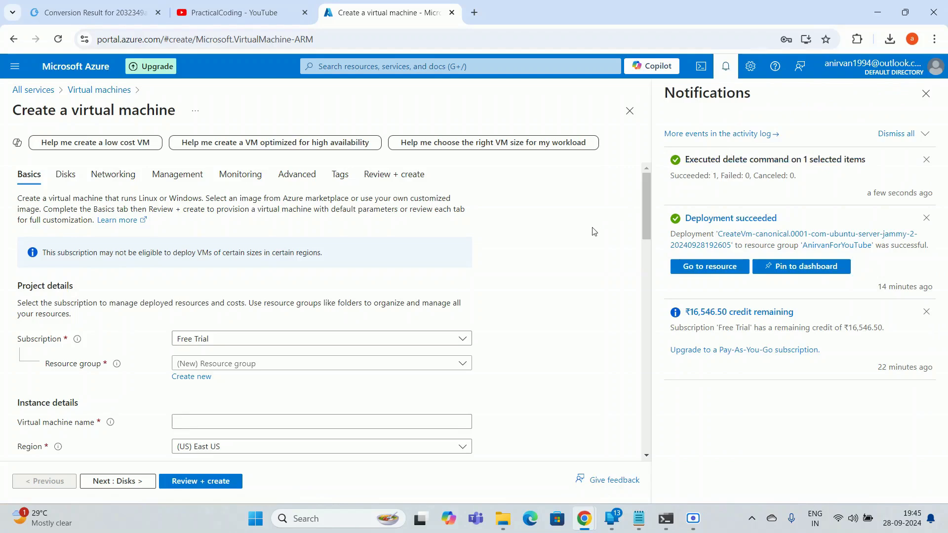
left_click(926, 94)
scroll(250, 306, "down", 1)
scroll(256, 321, "up", 1)
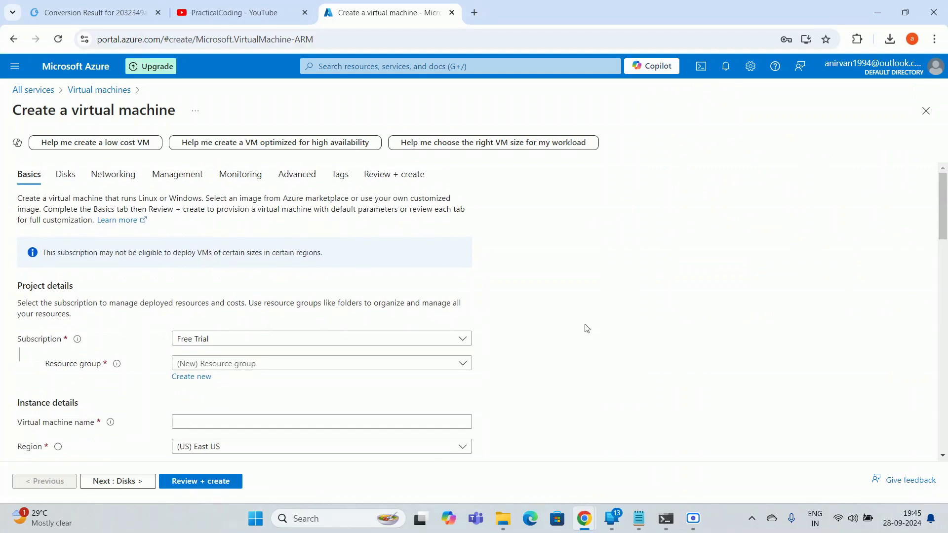
scroll(586, 327, "down", 1)
scroll(568, 321, "up", 1)
scroll(548, 340, "down", 1)
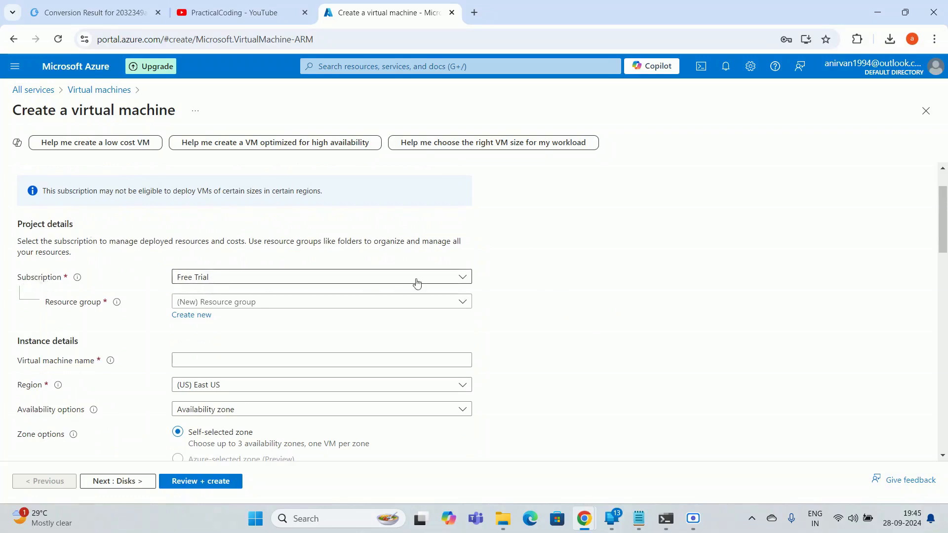
Put the VM in the existing YouTube resource group and name it youtubedemo
scroll(494, 277, "down", 1)
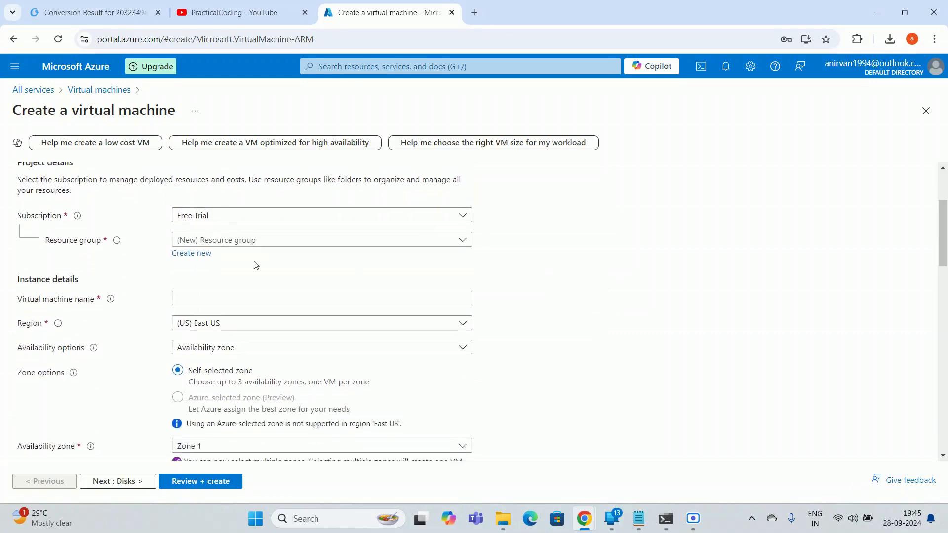
left_click(297, 246)
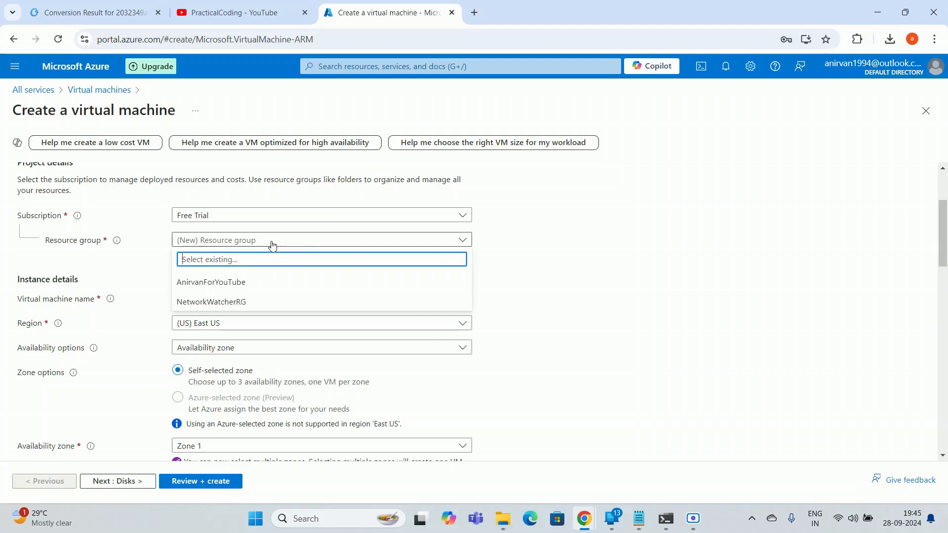
left_click(222, 286)
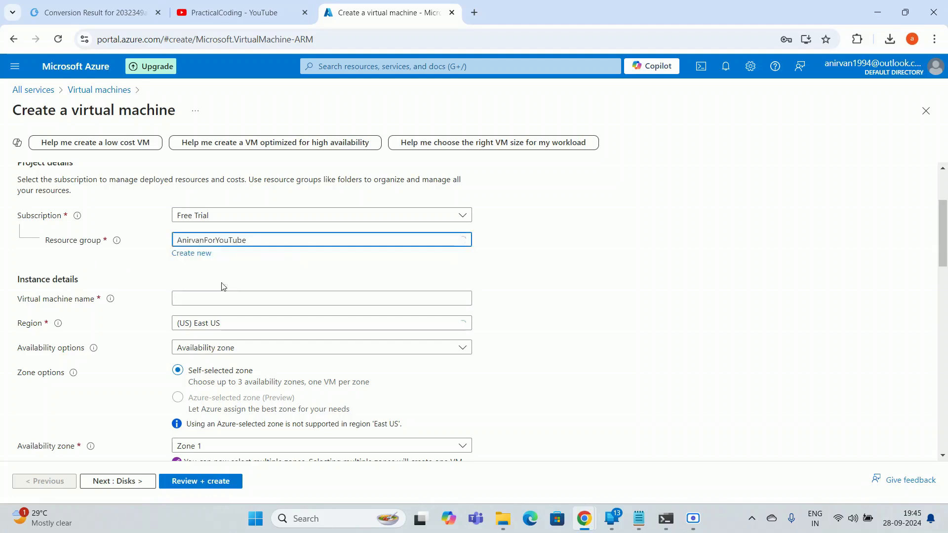
scroll(220, 284, "down", 2)
left_click(223, 241)
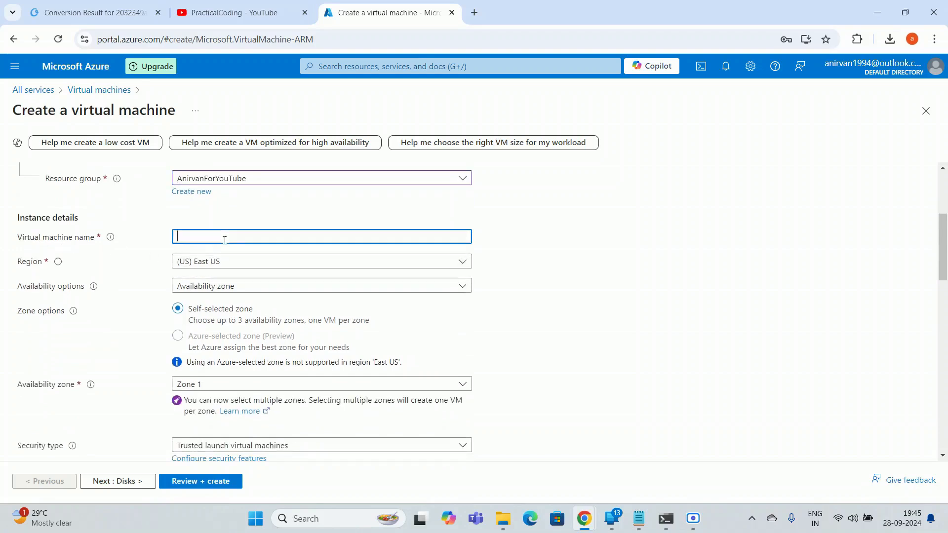
type("youtubedemo")
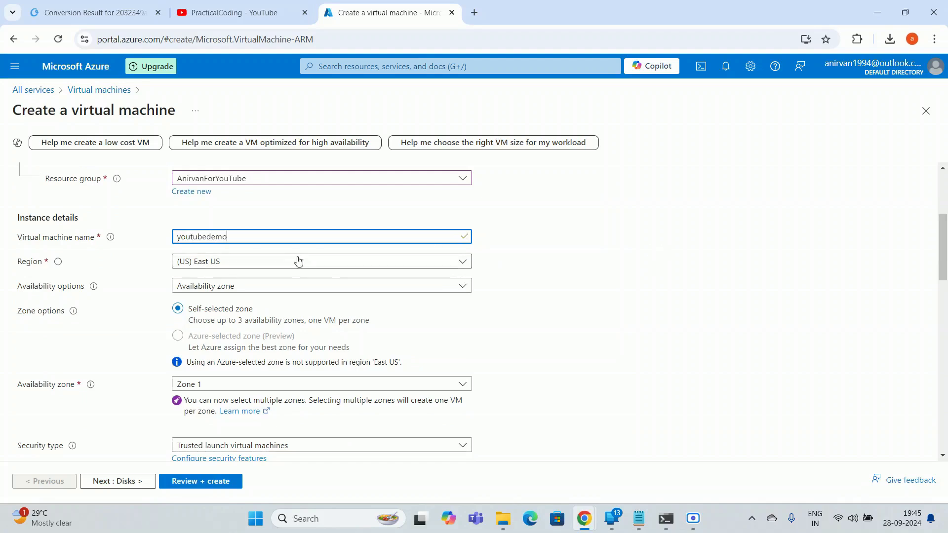
left_click(611, 264)
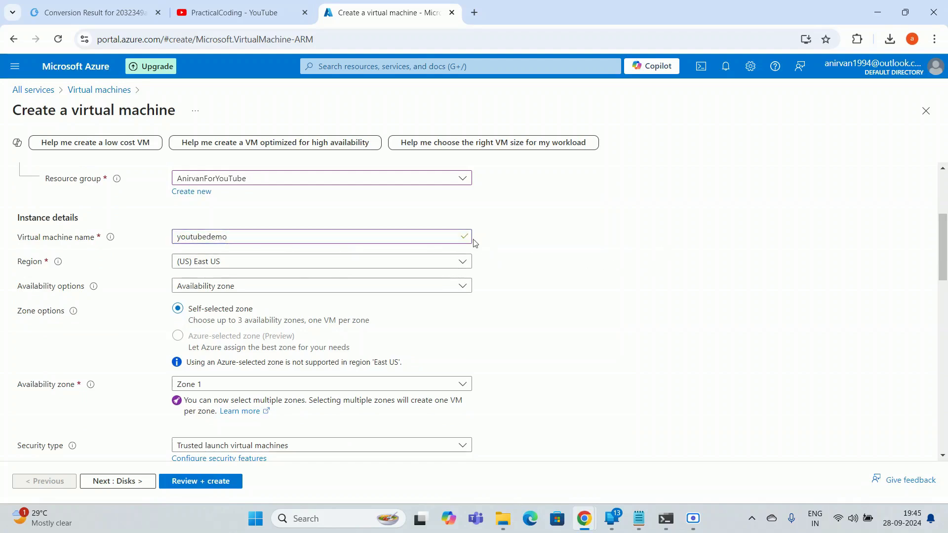
Search the region list for 'india' and set the region to Central India
left_click(247, 266)
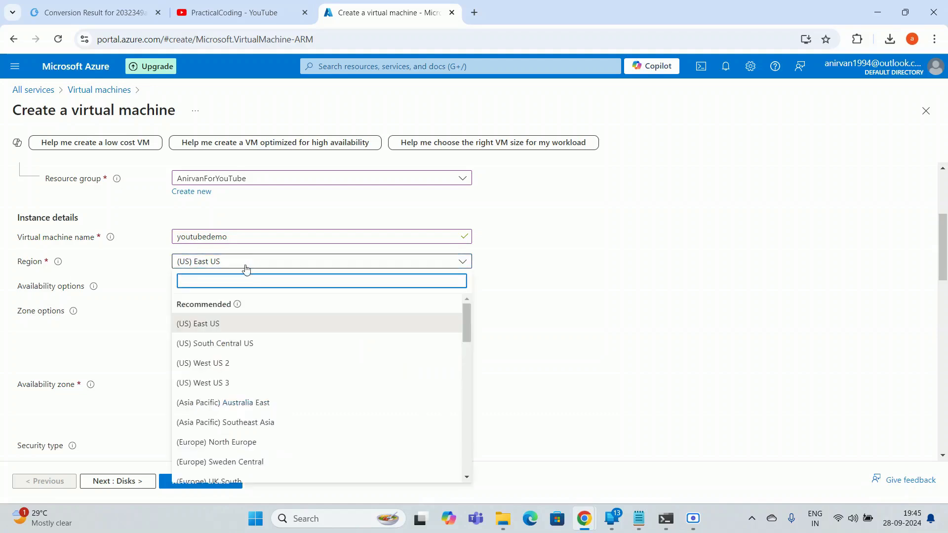
left_click(558, 275)
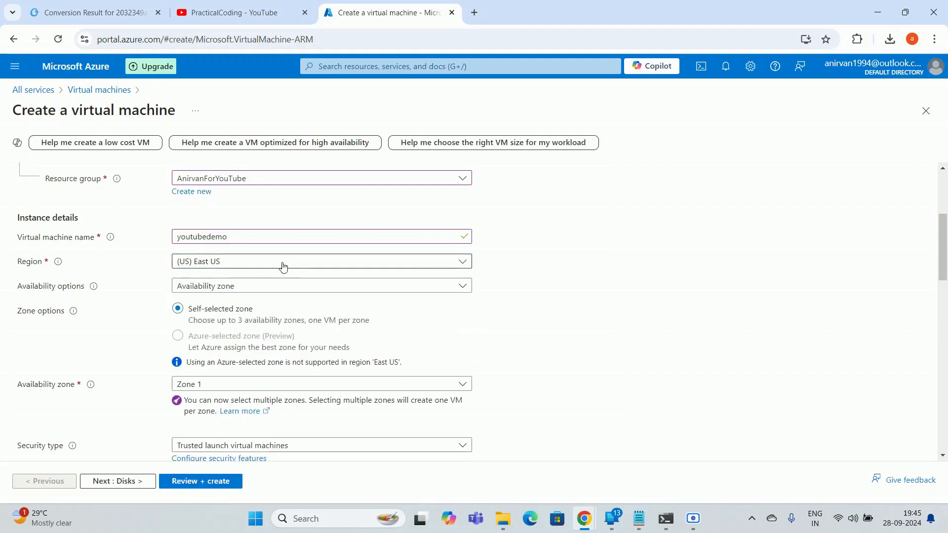
left_click(245, 267)
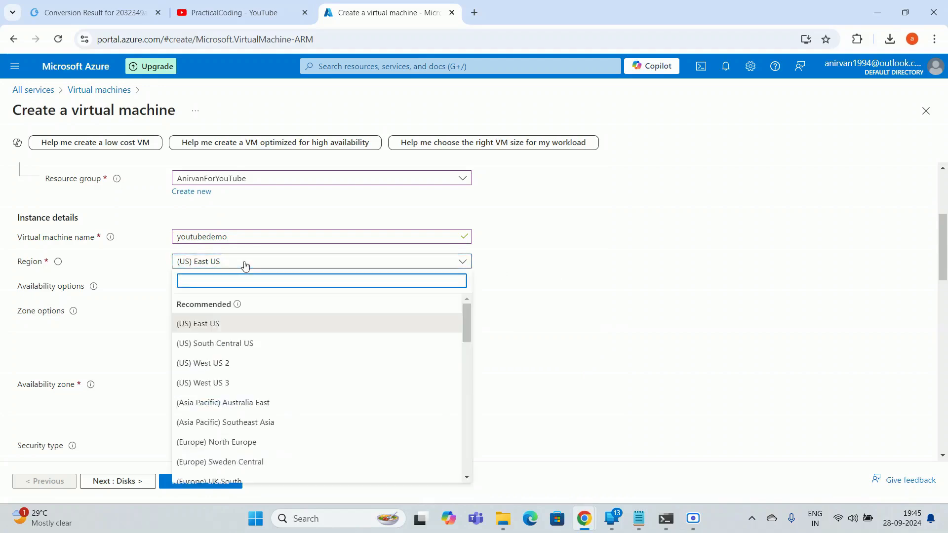
type("india")
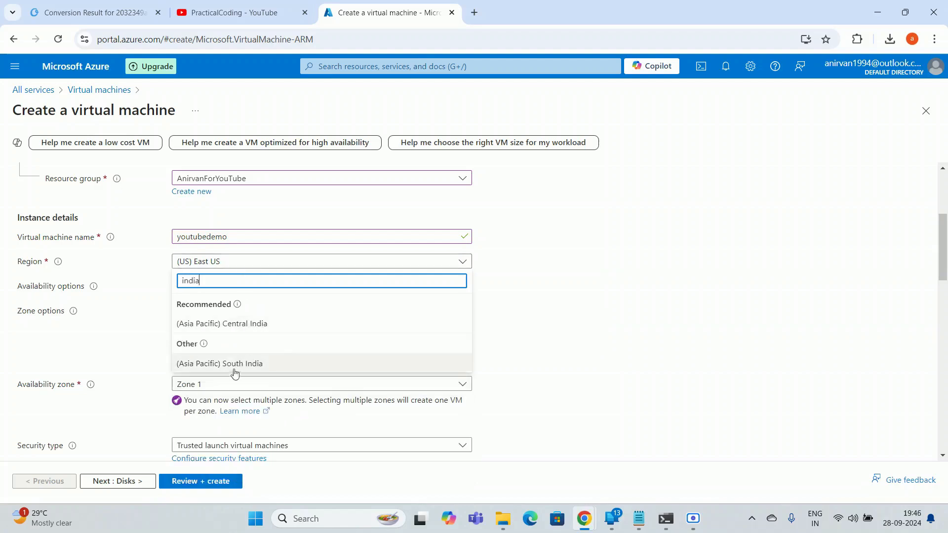
left_click(276, 329)
scroll(383, 317, "down", 3)
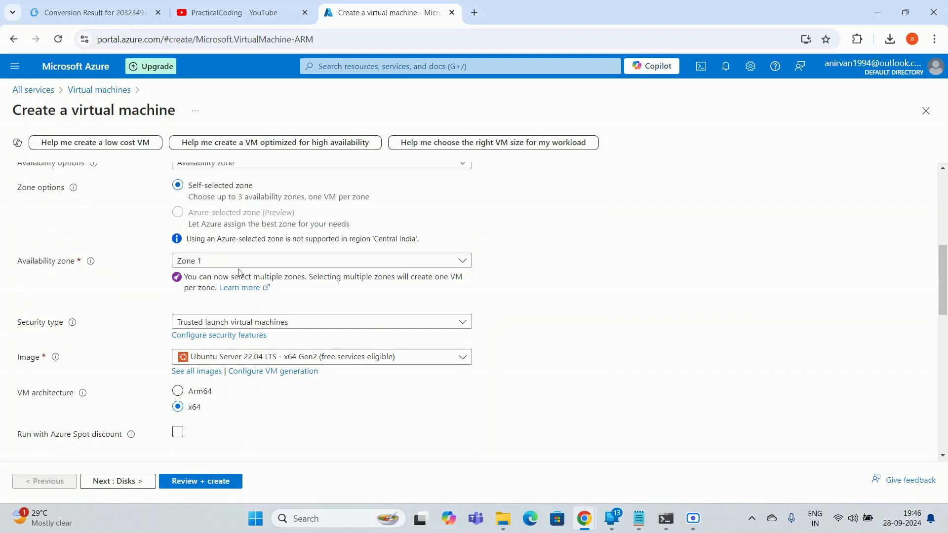
Replace Ubuntu Server 22.04 LTS with the Windows 10 Pro, version 22H2 - x64 Gen2 image
scroll(602, 297, "down", 1)
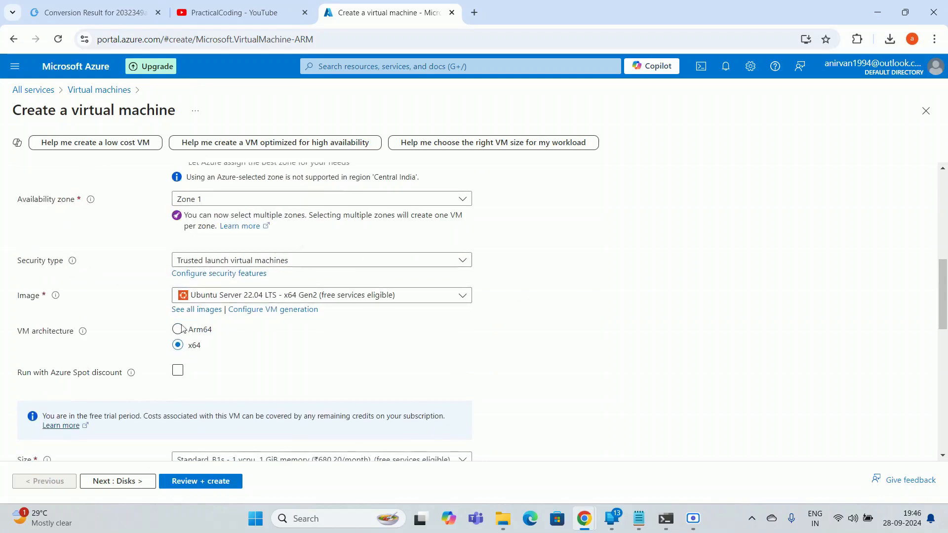
scroll(186, 324, "down", 1)
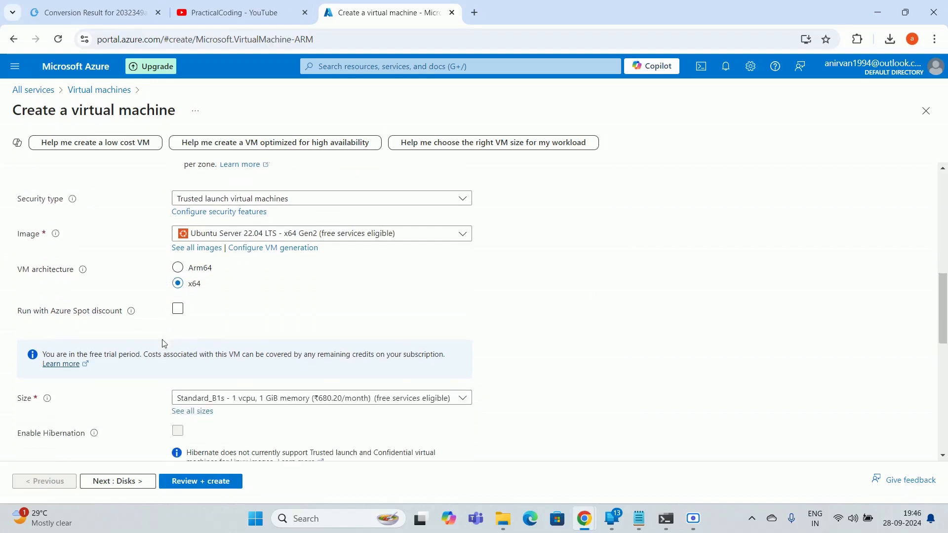
left_click(384, 240)
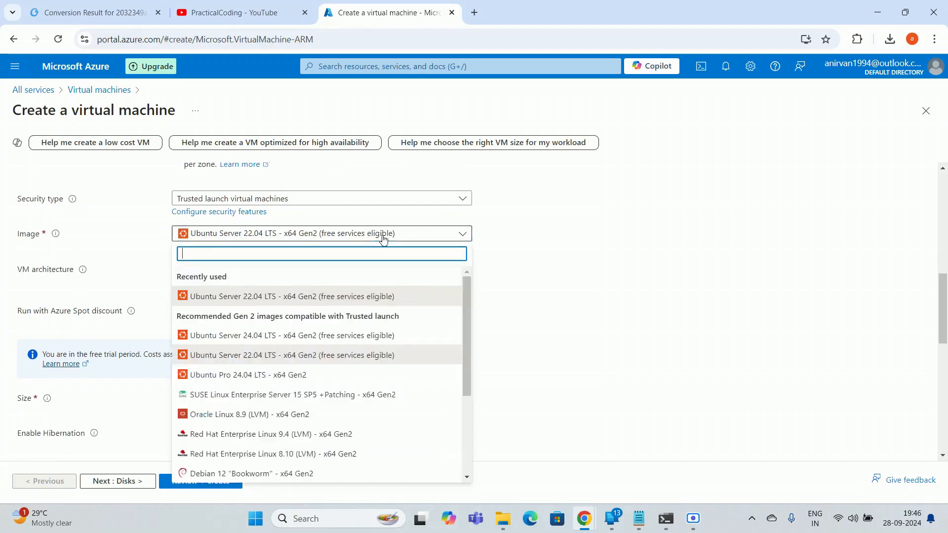
scroll(302, 349, "down", 5)
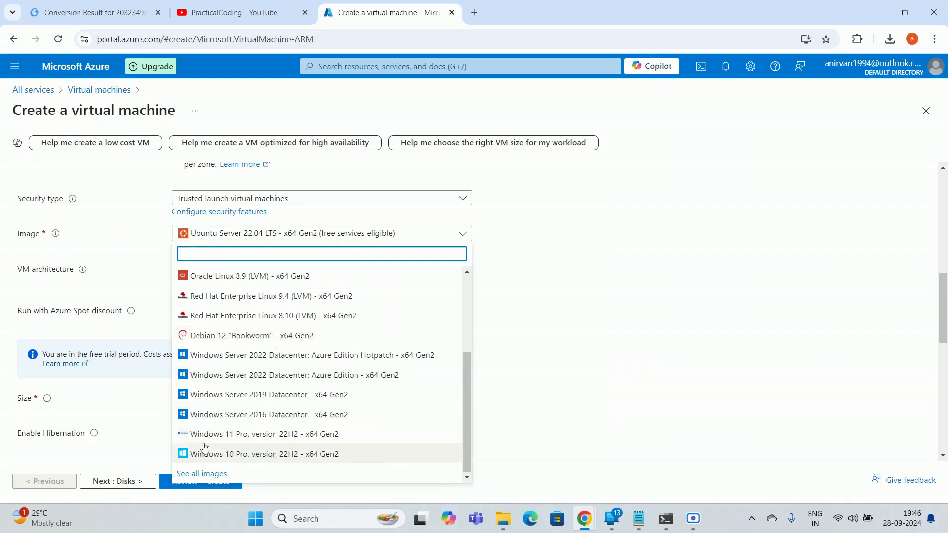
left_click(305, 457)
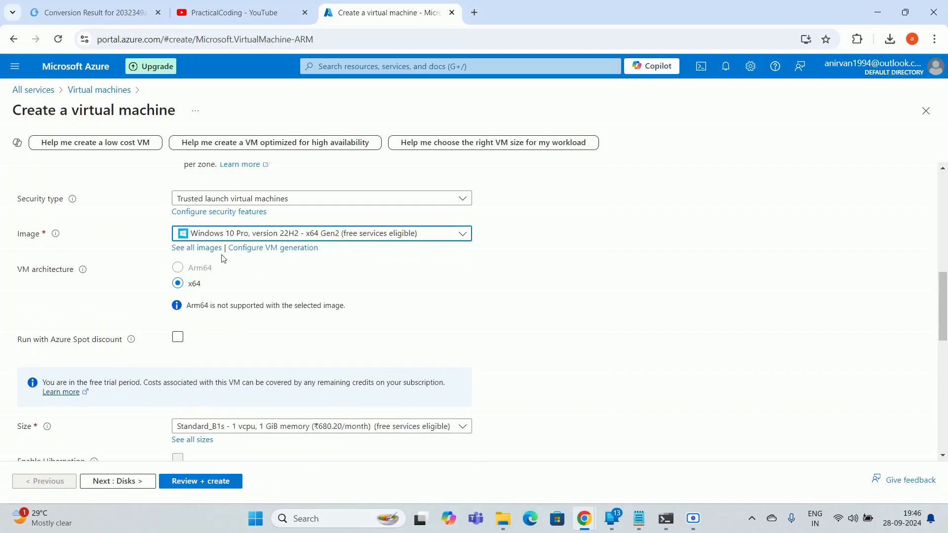
scroll(206, 250, "down", 1)
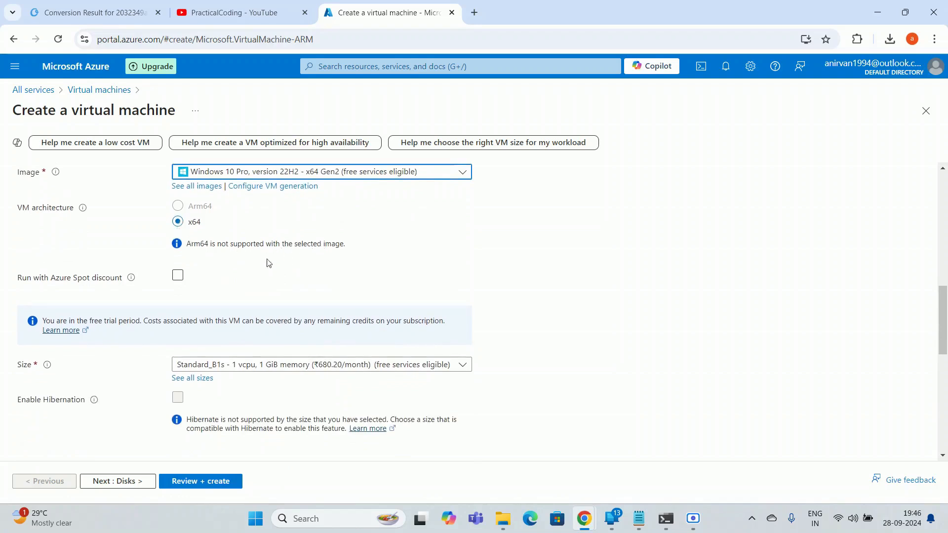
scroll(251, 271, "down", 1)
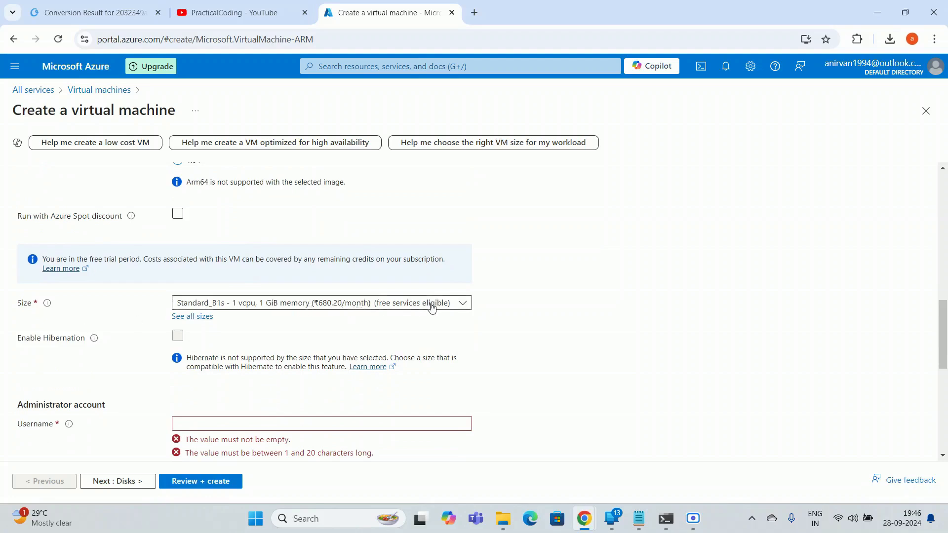
scroll(330, 324, "down", 2)
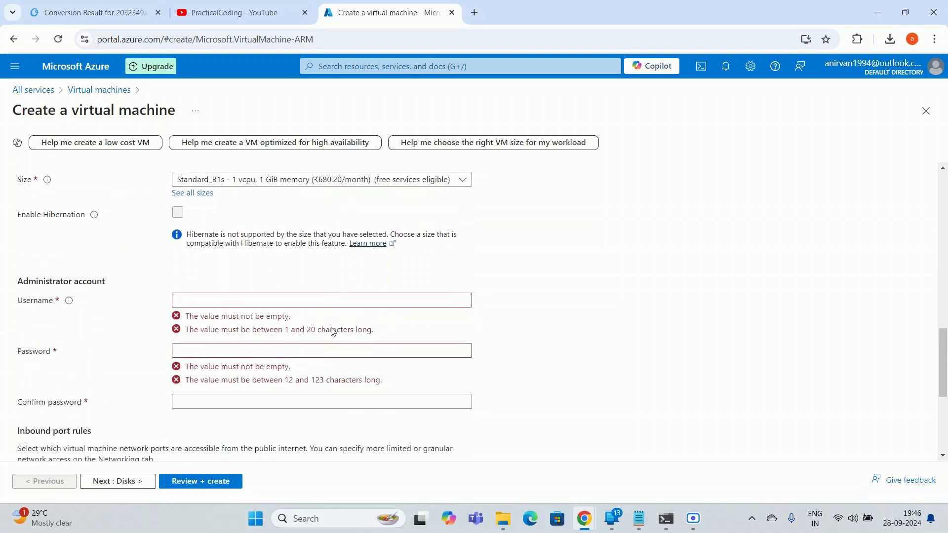
left_click(250, 303)
scroll(211, 327, "up", 10)
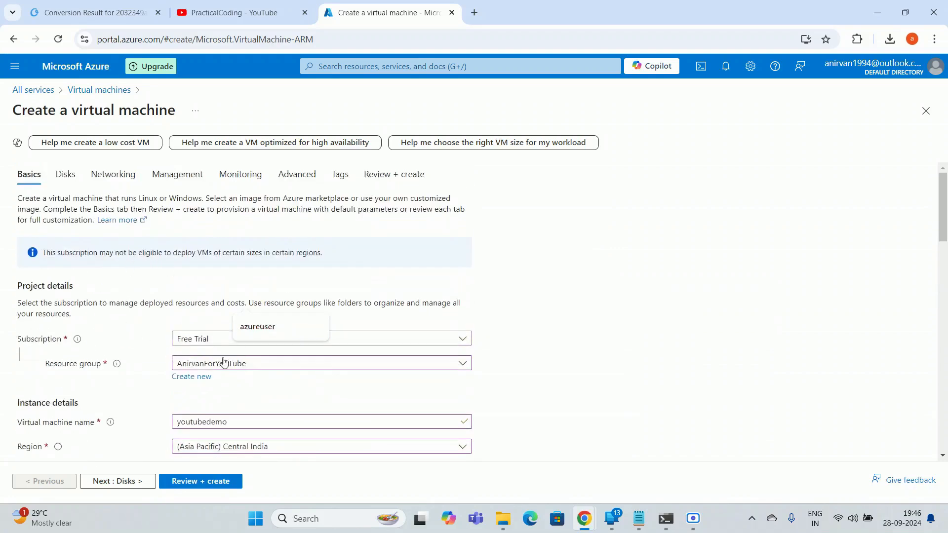
scroll(222, 363, "down", 2)
double_click(193, 299)
key("ctrl+c")
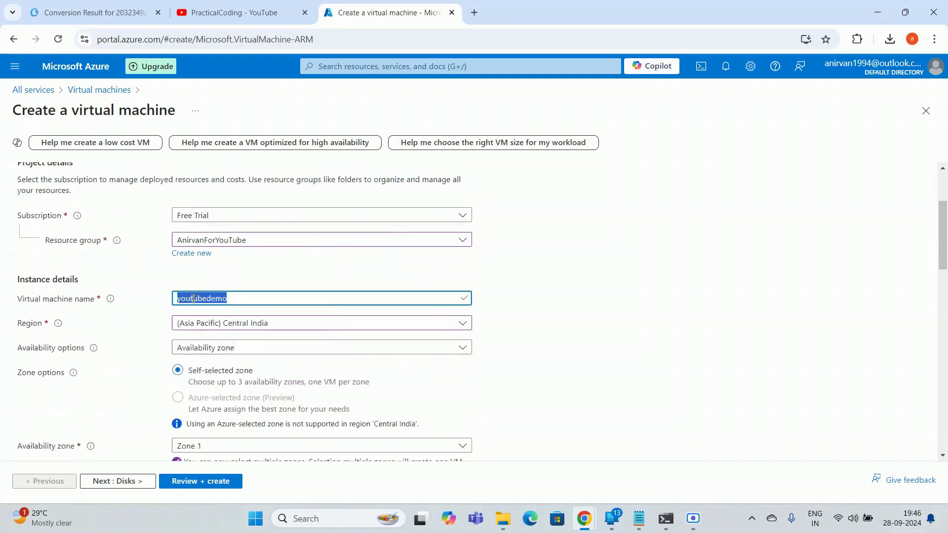
left_click(583, 304)
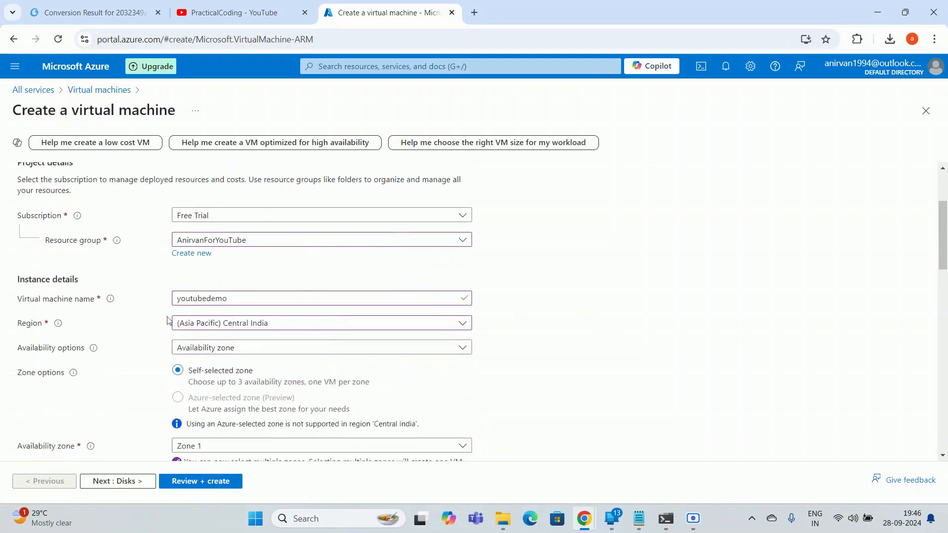
scroll(142, 346, "down", 7)
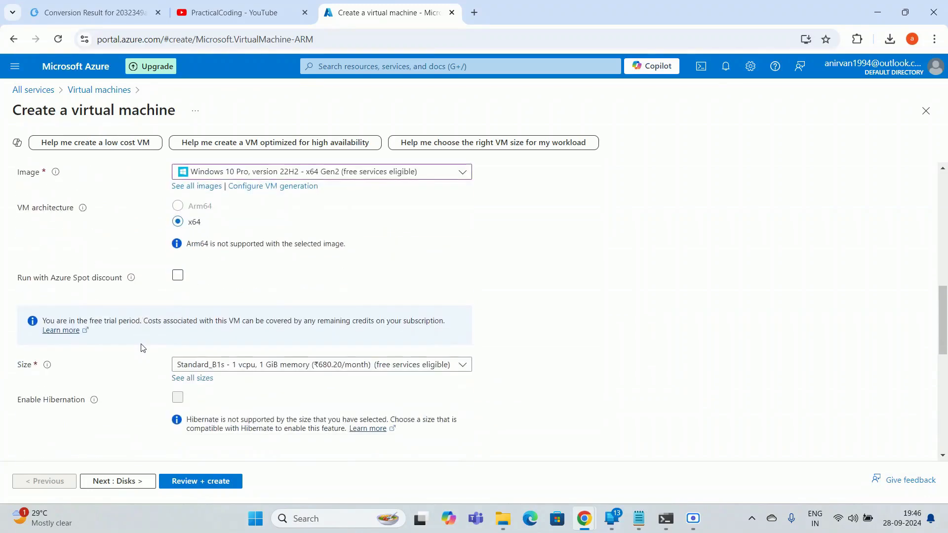
scroll(142, 348, "down", 3)
left_click(192, 295)
Paste youtubedemo as the admin username and enter a matching password and confirmation
key("ctrl+v")
left_click(196, 326)
type("abc")
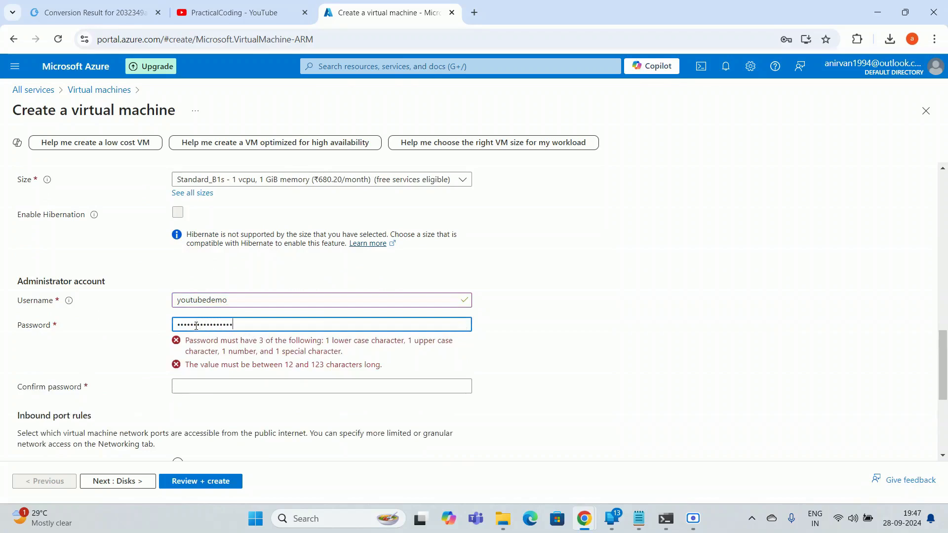
type("d")
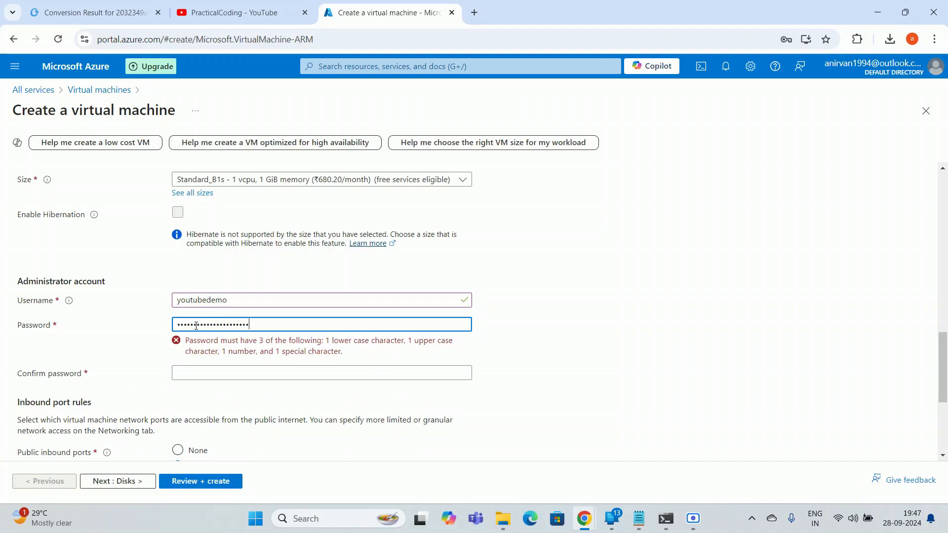
left_click(208, 352)
type("ab")
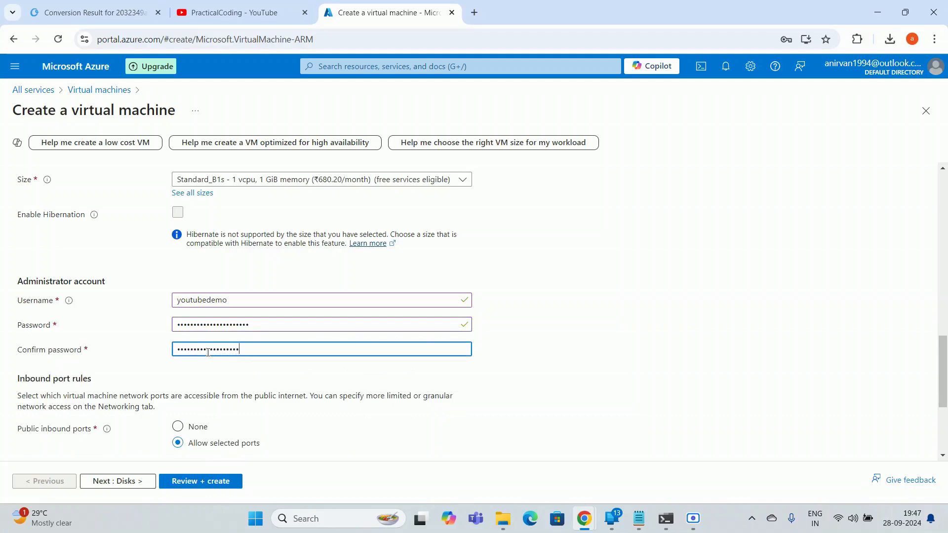
left_click(616, 309)
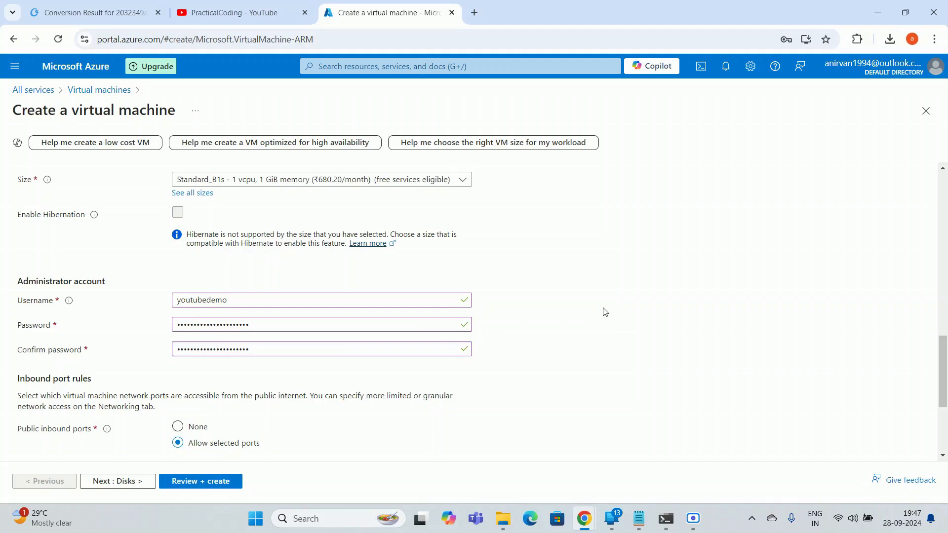
Allow inbound ports HTTP (80), HTTPS (443) and SSH (22)
scroll(613, 311, "down", 2)
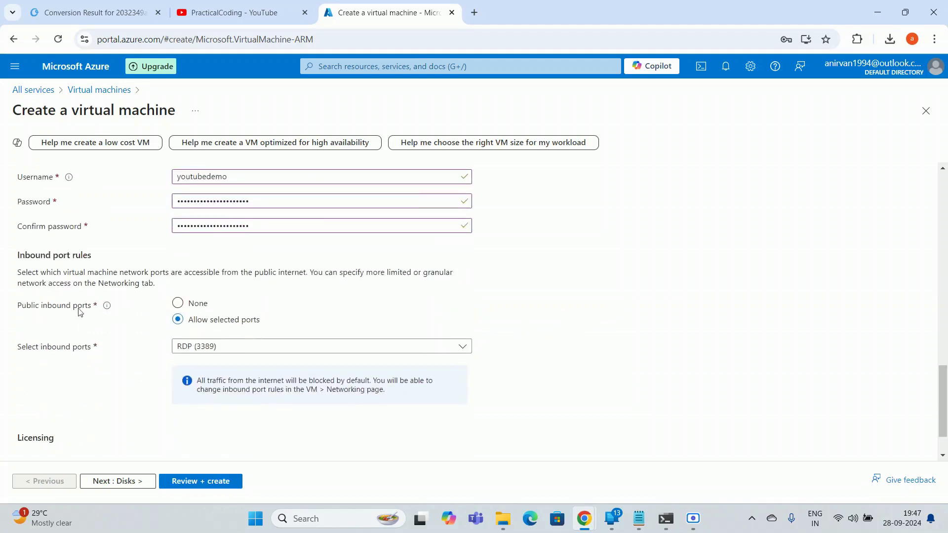
left_click(228, 348)
left_click(186, 365)
left_click(183, 384)
left_click(208, 404)
left_click(590, 370)
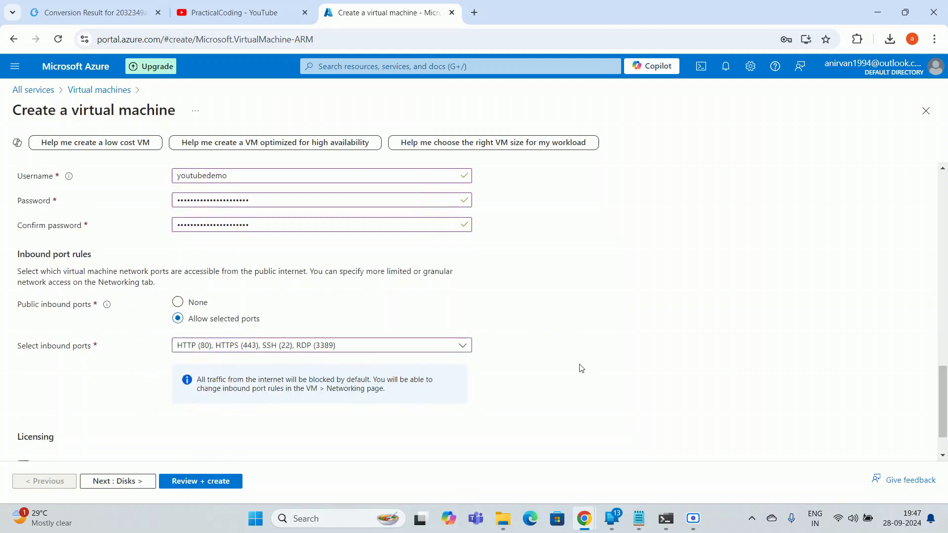
Confirm eligibility for a multi-tenant Windows 10/11 licence and move to the Disks tab
scroll(581, 369, "down", 1)
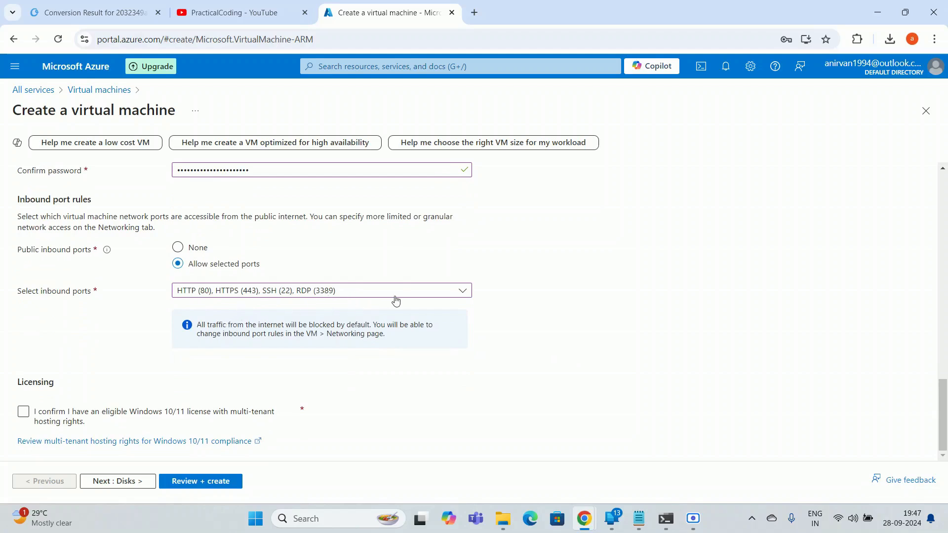
left_click(71, 416)
left_click(23, 412)
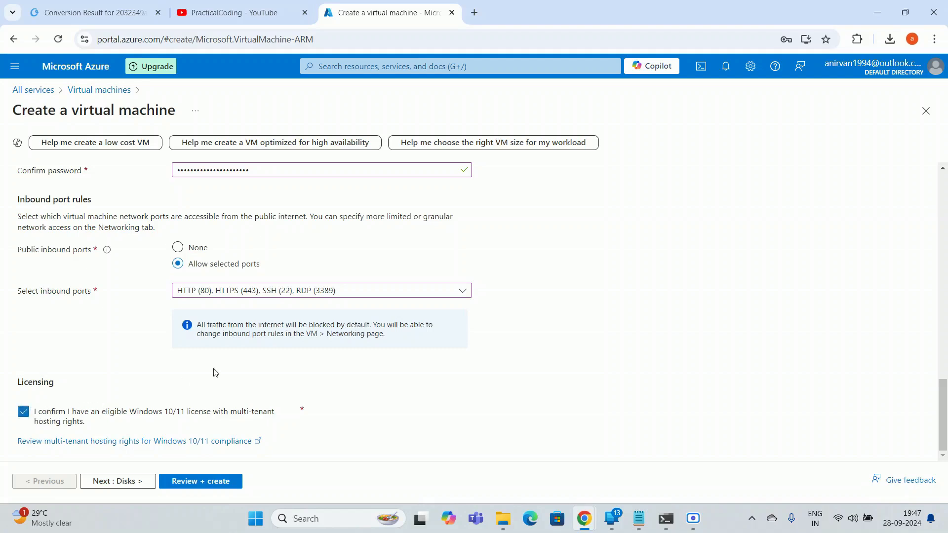
left_click(127, 482)
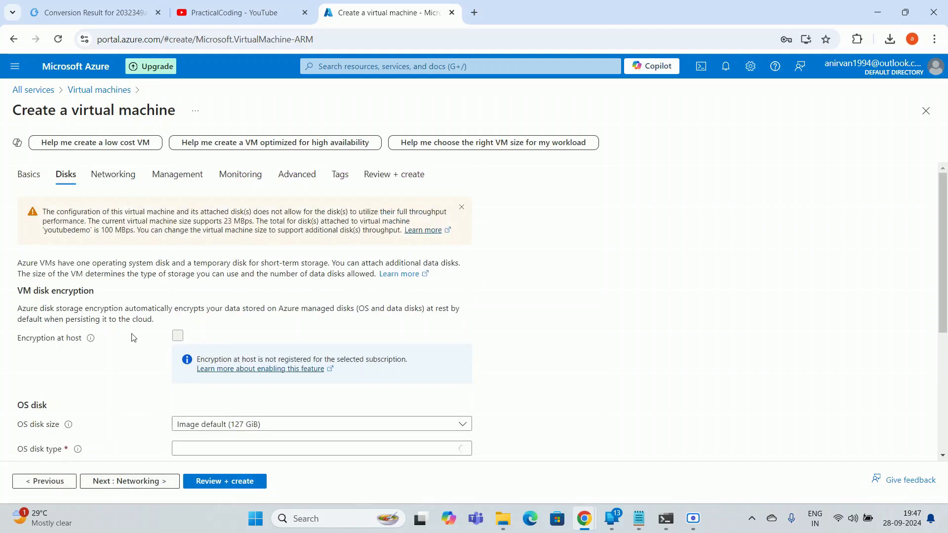
Review the Disks tab and keep its default disk settings
scroll(134, 338, "down", 5)
scroll(132, 344, "up", 3)
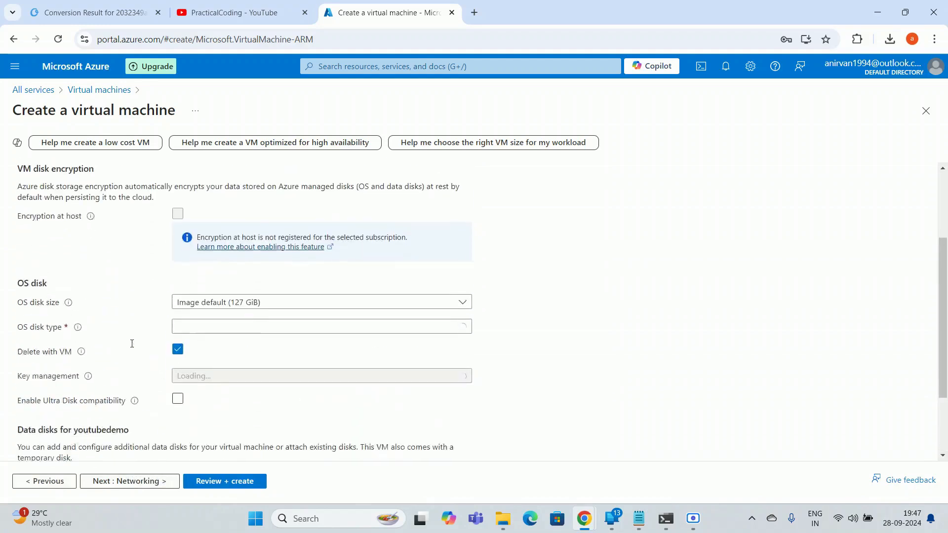
scroll(131, 344, "down", 2)
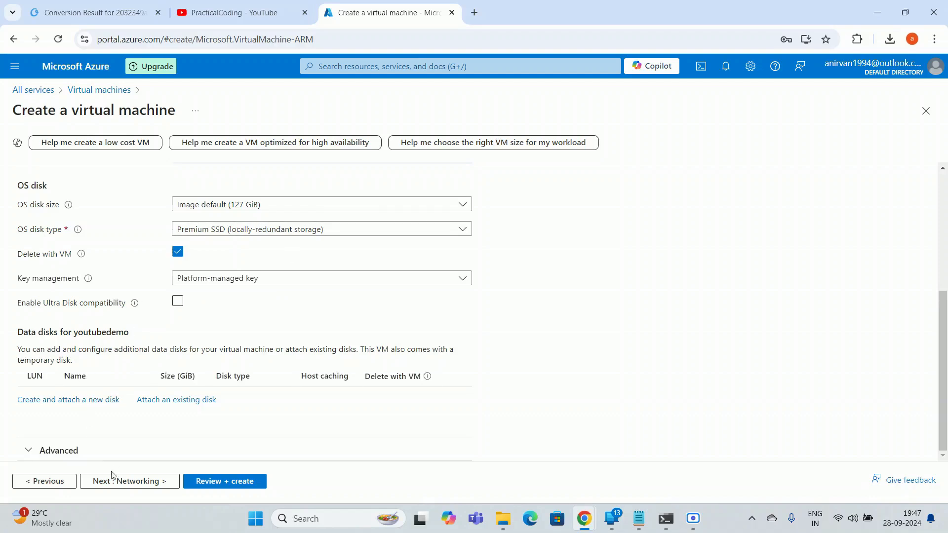
left_click(148, 481)
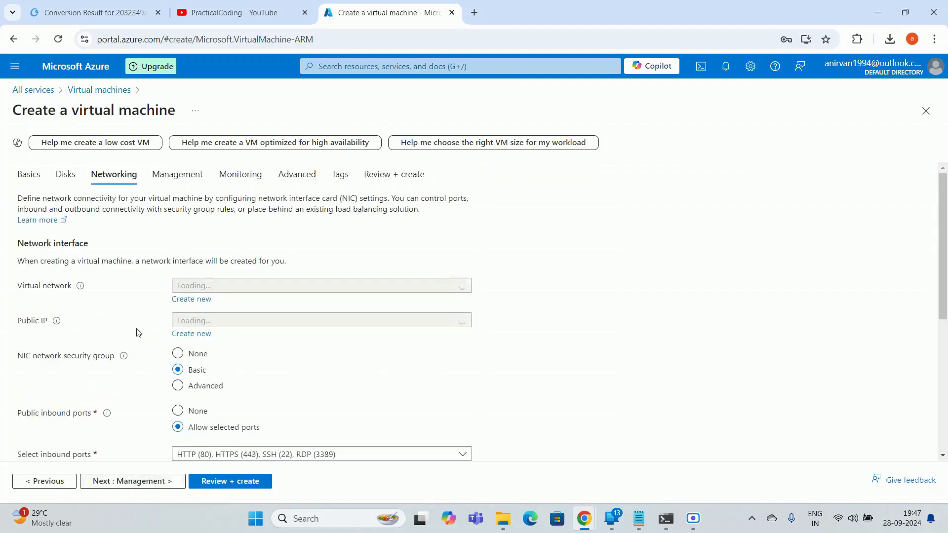
Review the Networking tab, accept its default network settings, and proceed to Management
scroll(152, 359, "down", 5)
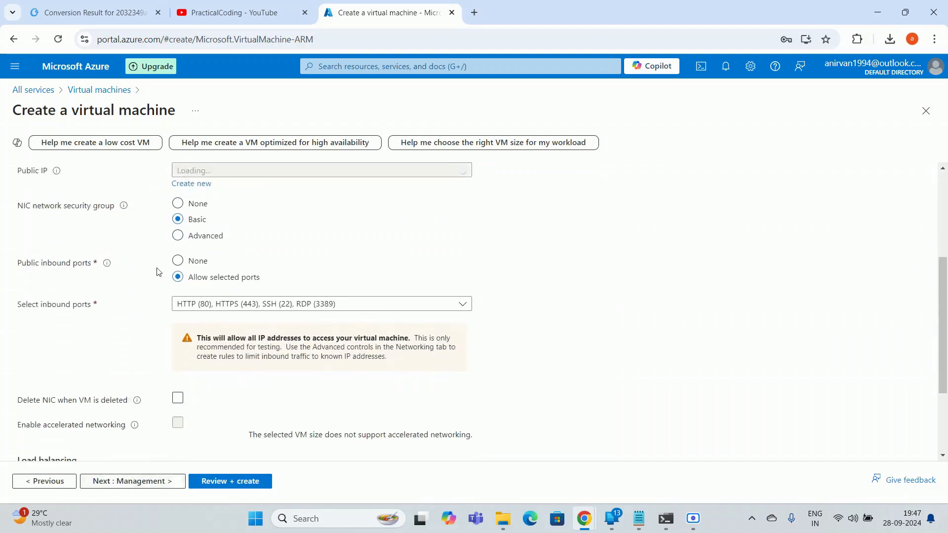
scroll(150, 345, "up", 4)
scroll(150, 345, "down", 3)
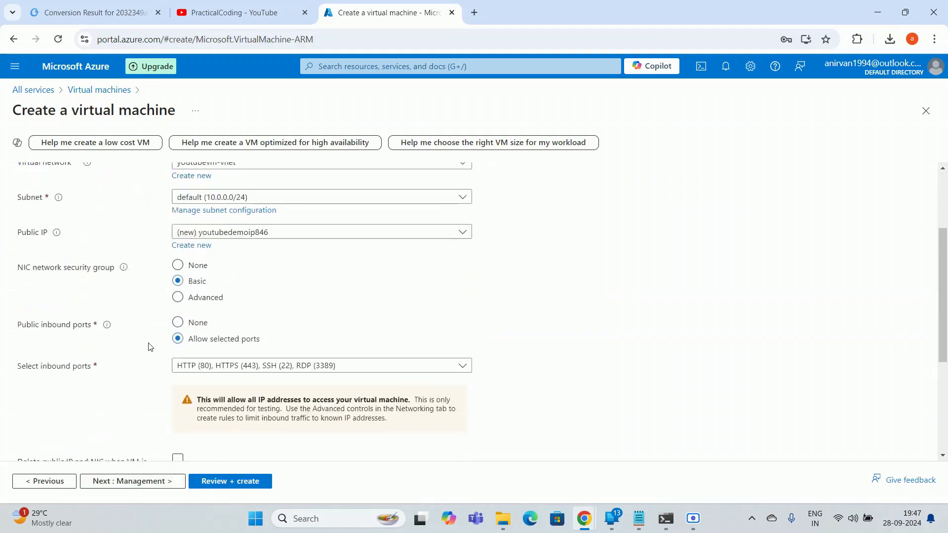
scroll(151, 347, "down", 4)
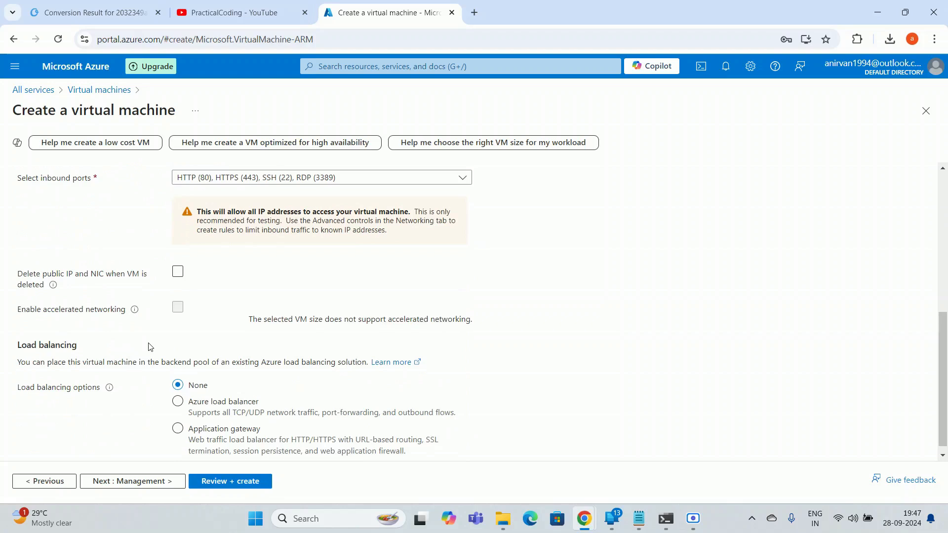
left_click(132, 481)
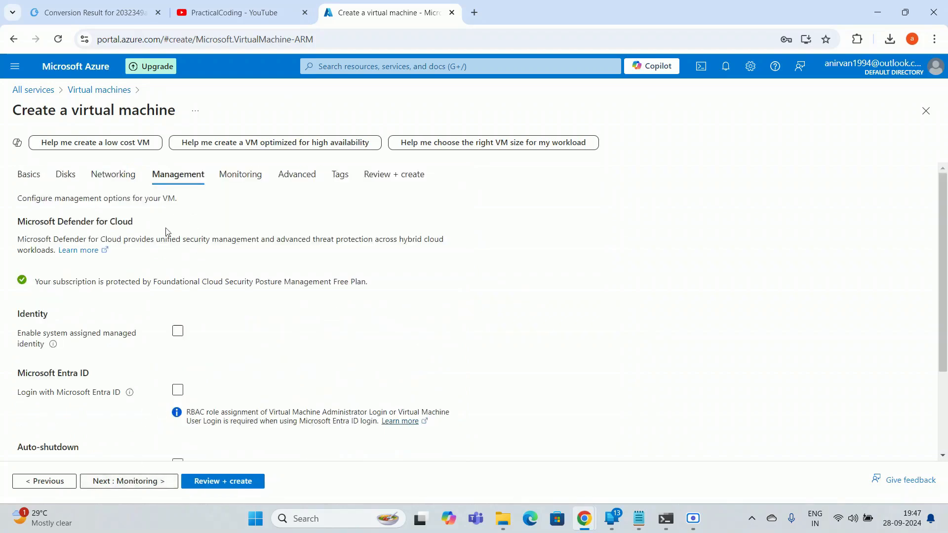
Leave the Management and Monitoring options at their defaults
scroll(311, 331, "down", 1)
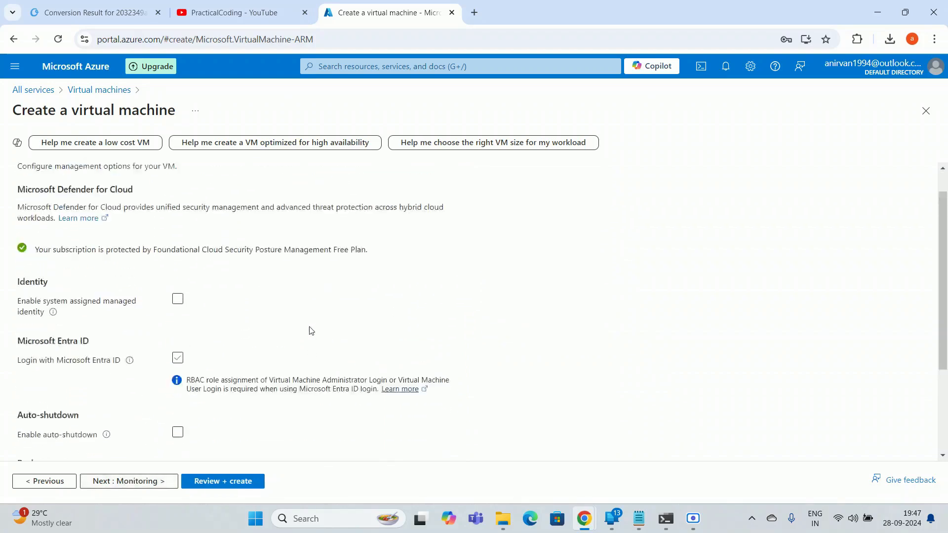
scroll(221, 262, "up", 1)
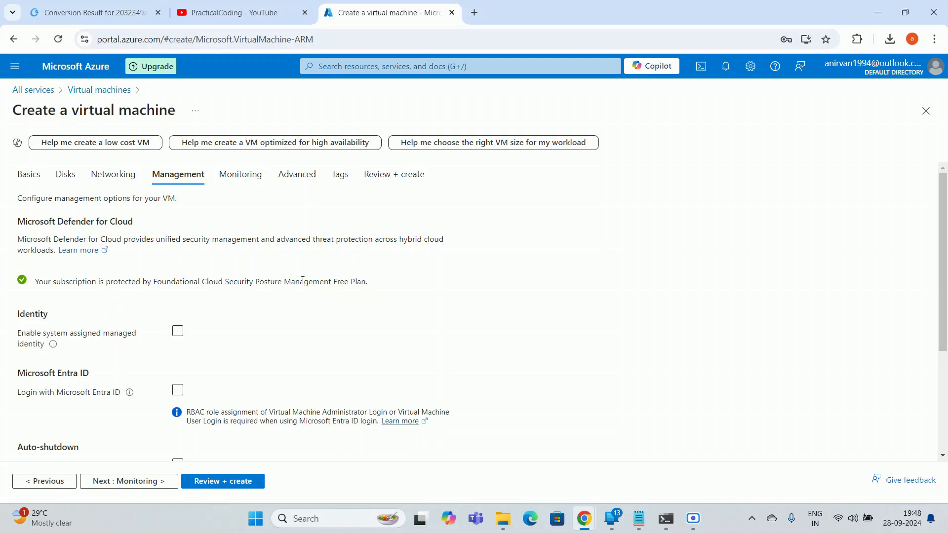
scroll(152, 334, "down", 3)
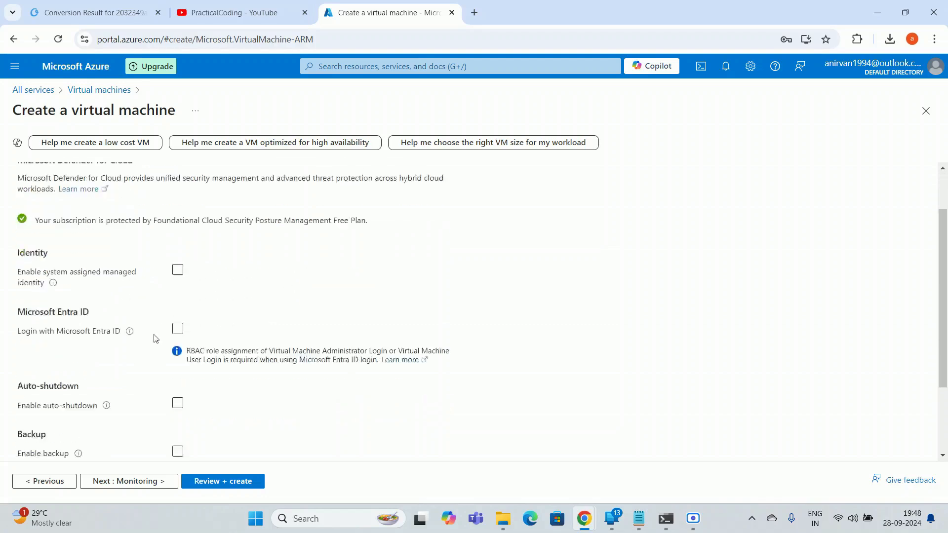
left_click(120, 480)
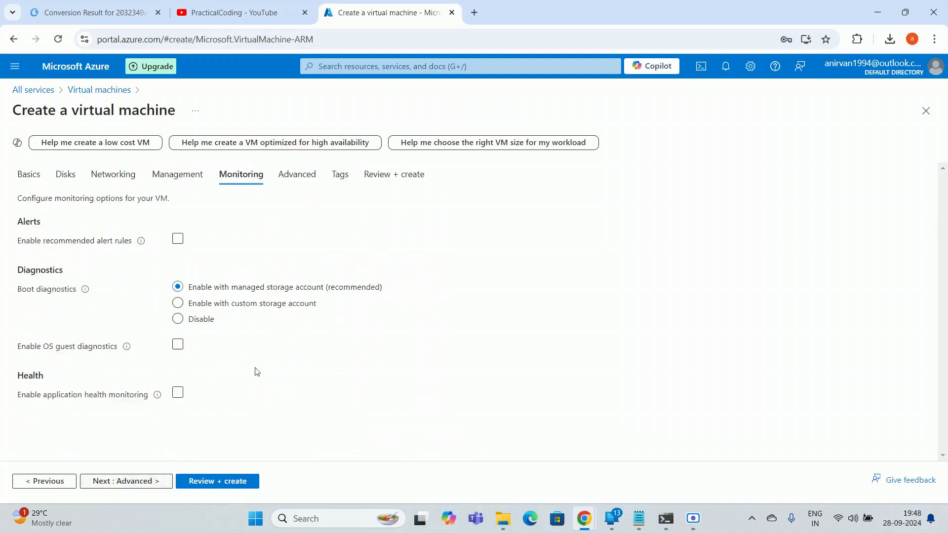
left_click(122, 483)
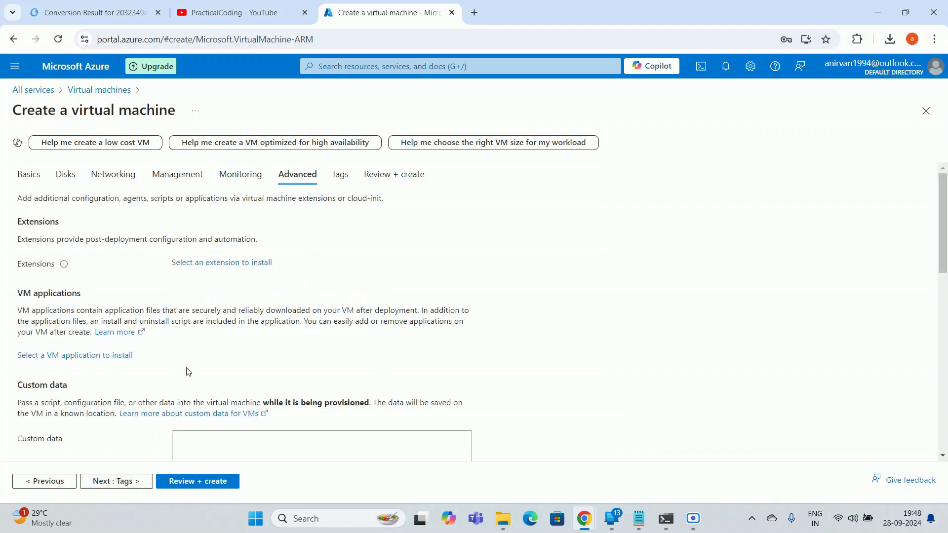
Keep the Advanced settings and Tags at defaults, moving on to Review + create
scroll(186, 375, "down", 5)
scroll(176, 400, "up", 5)
scroll(176, 400, "down", 9)
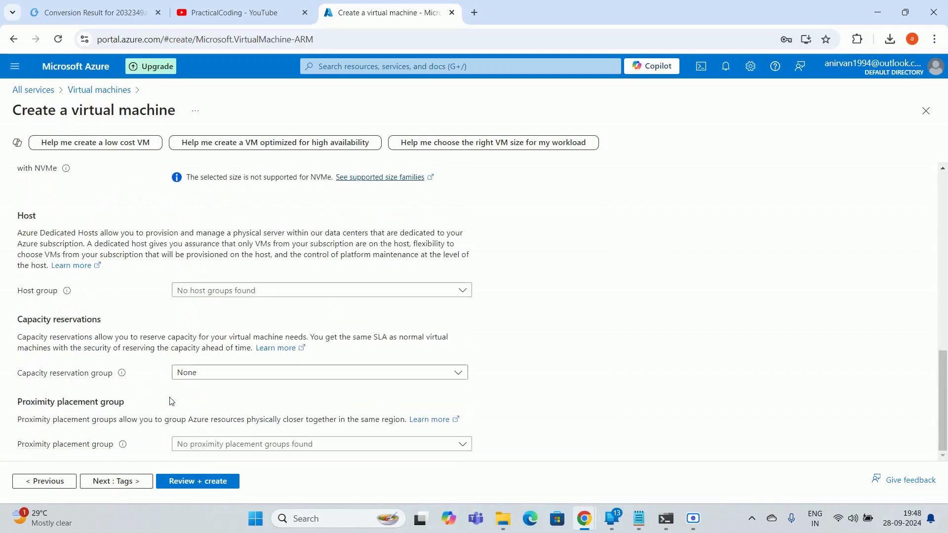
left_click(123, 485)
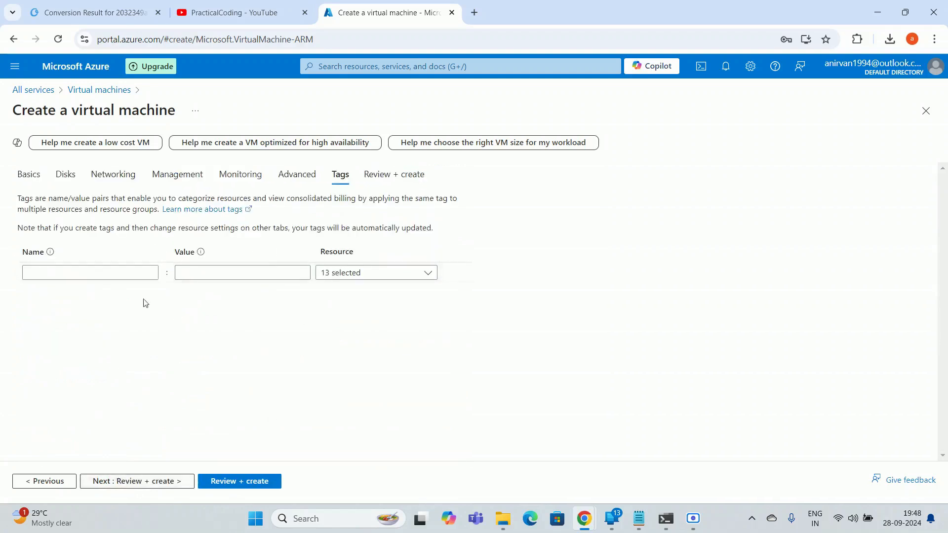
left_click(158, 483)
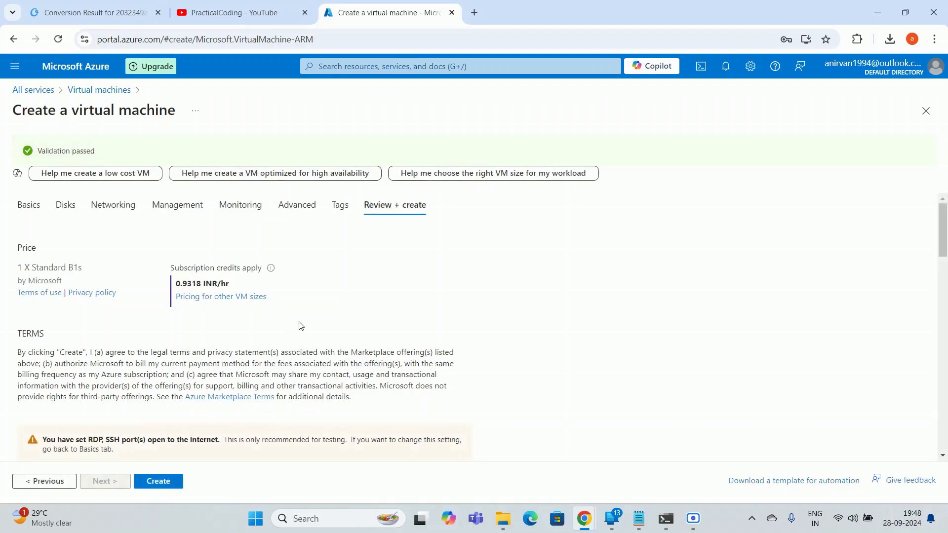
Check the Validation passed summary for the Windows 10 Pro VM and submit it with Create
left_click_drag(40, 153, 102, 153)
left_click(102, 154)
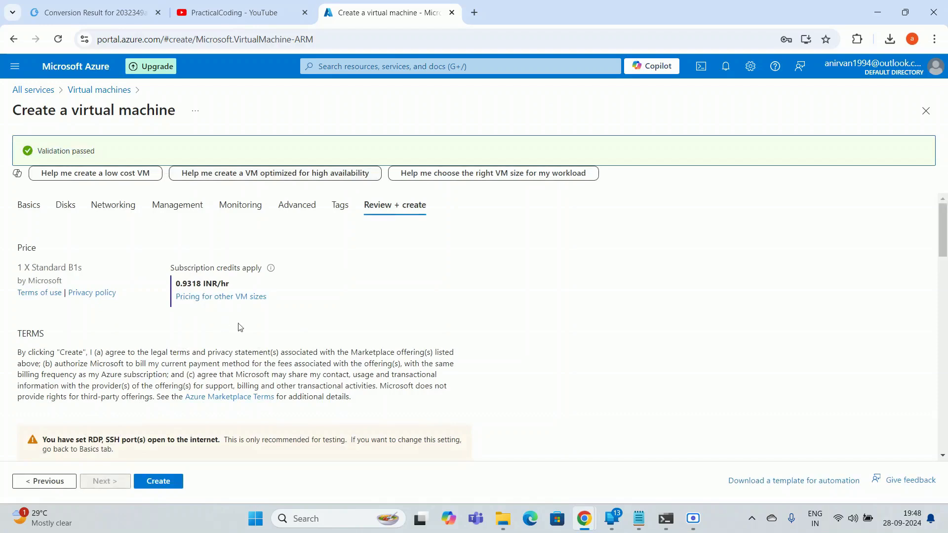
scroll(621, 312, "down", 10)
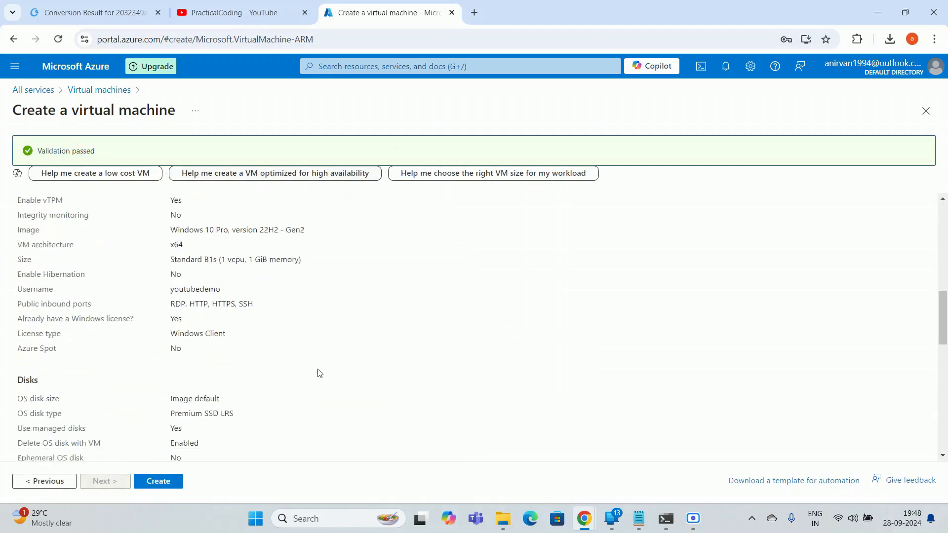
scroll(320, 373, "down", 3)
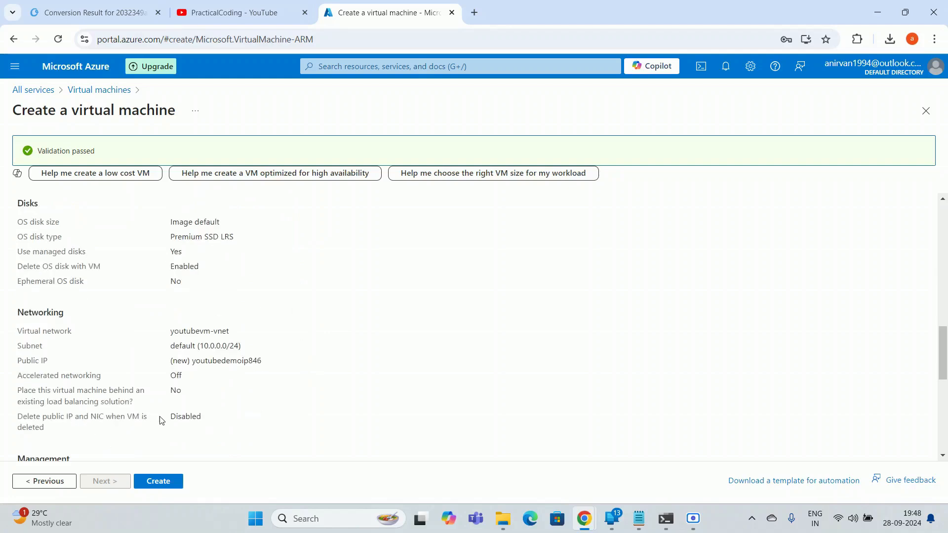
scroll(133, 451, "down", 5)
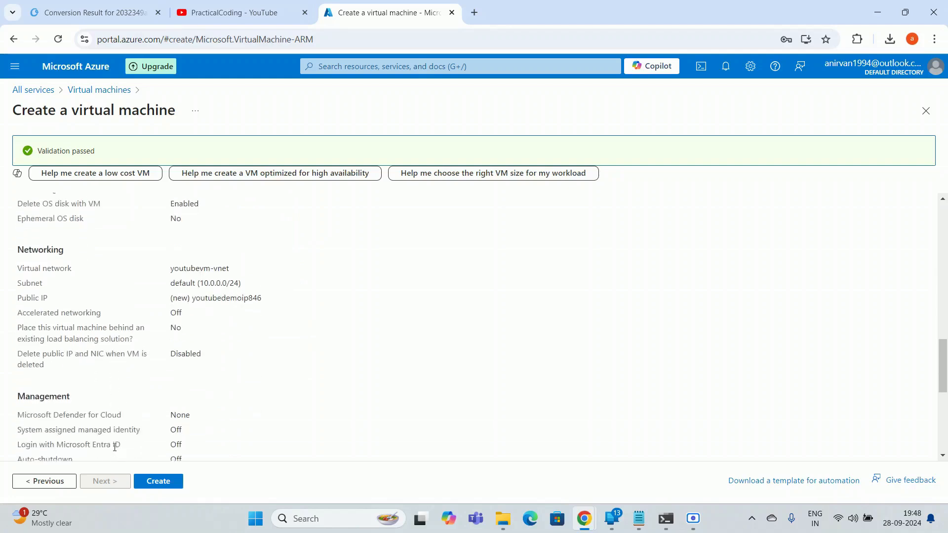
left_click(155, 485)
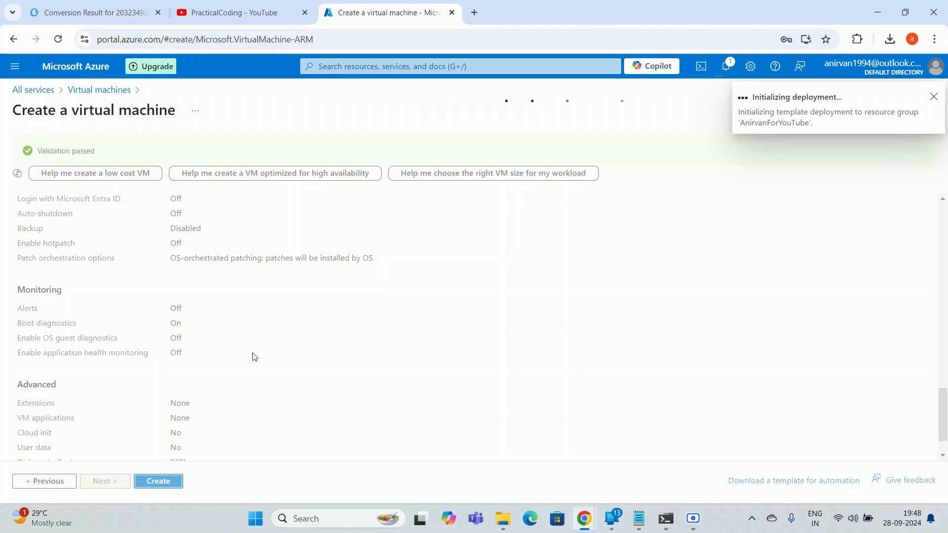
Check the in-progress deployment in the Notifications panel, then dismiss the panel
left_click(725, 69)
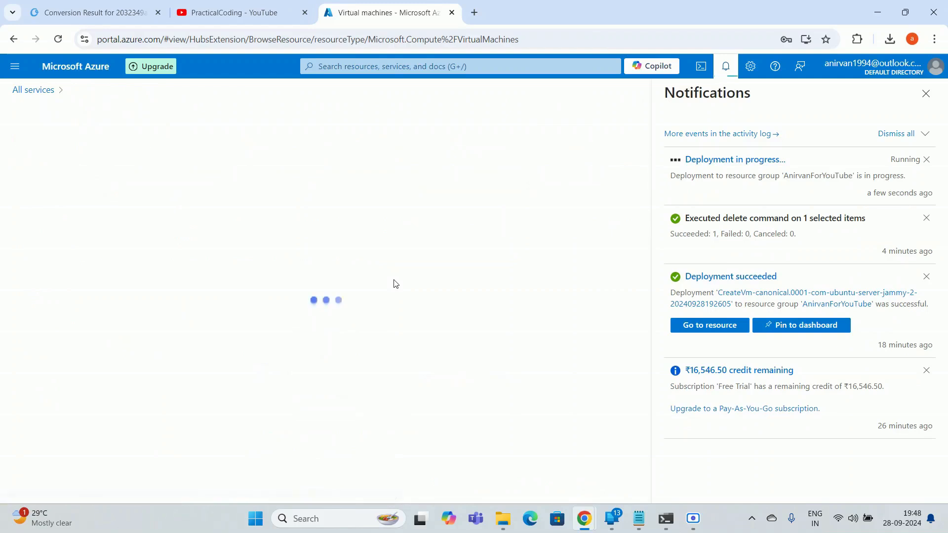
left_click(925, 95)
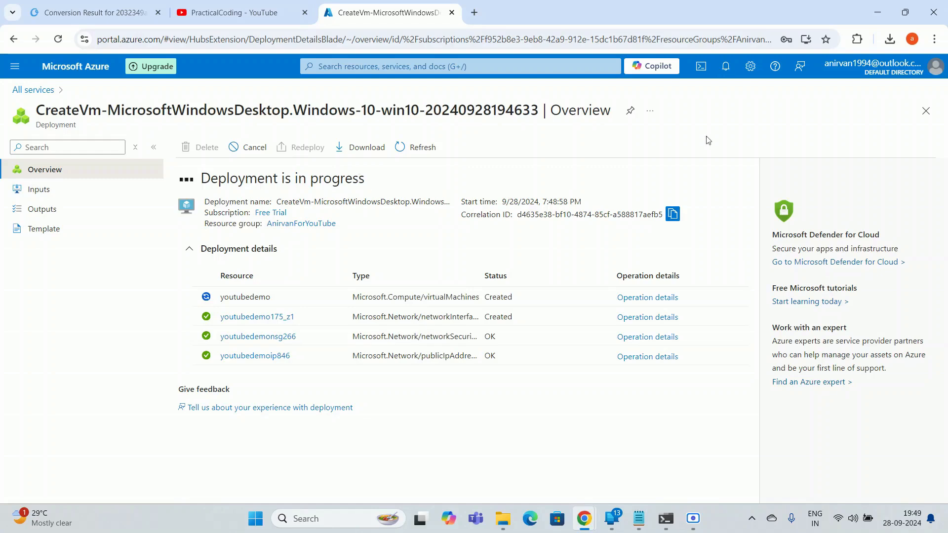
Watch the youtubedemo deployment progress in Notifications before closing the panel
left_click(726, 66)
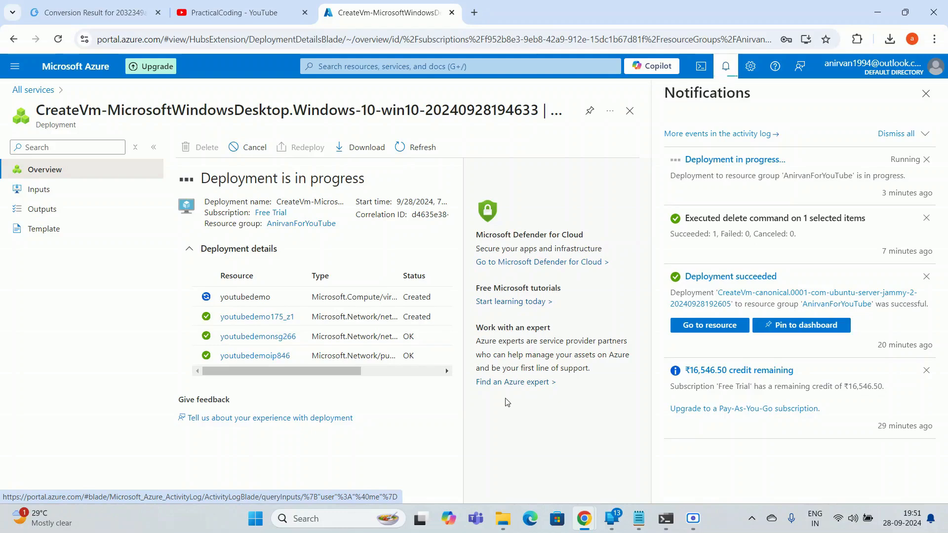
left_click(926, 94)
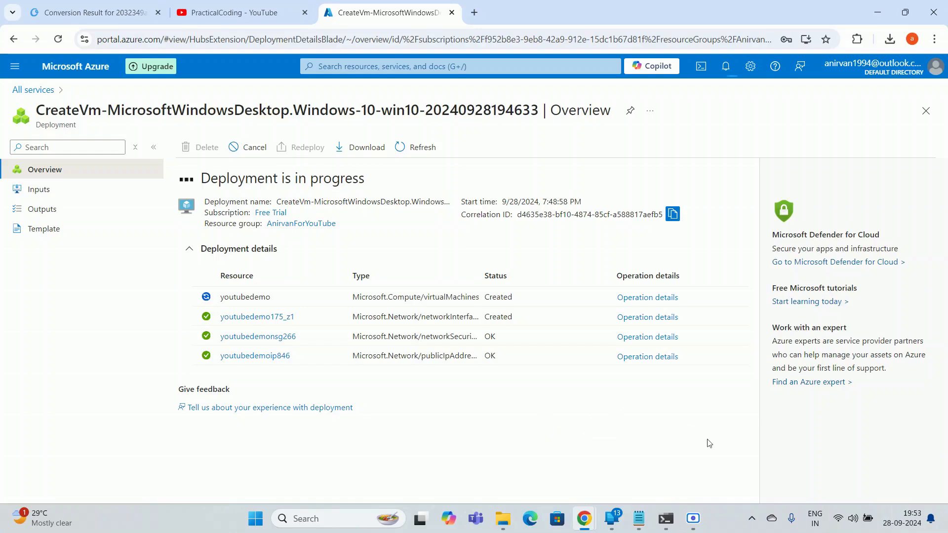
After the deployment succeeds, bring up the Screen Recorder window from the taskbar
mouse_move(690, 525)
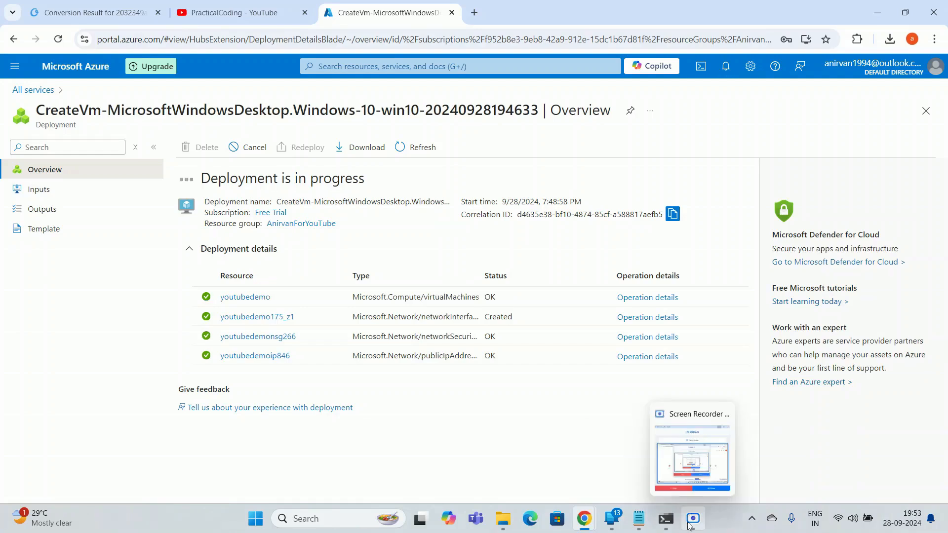
left_click(690, 525)
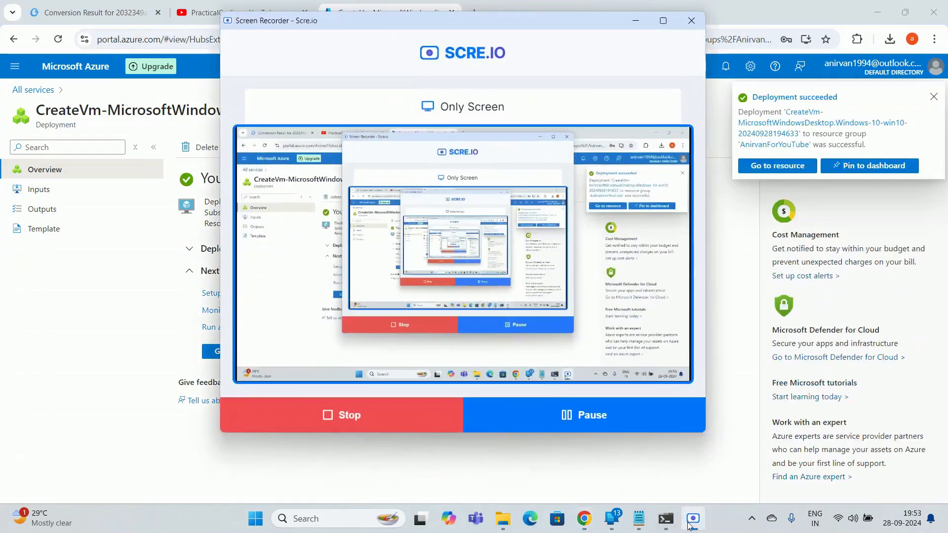